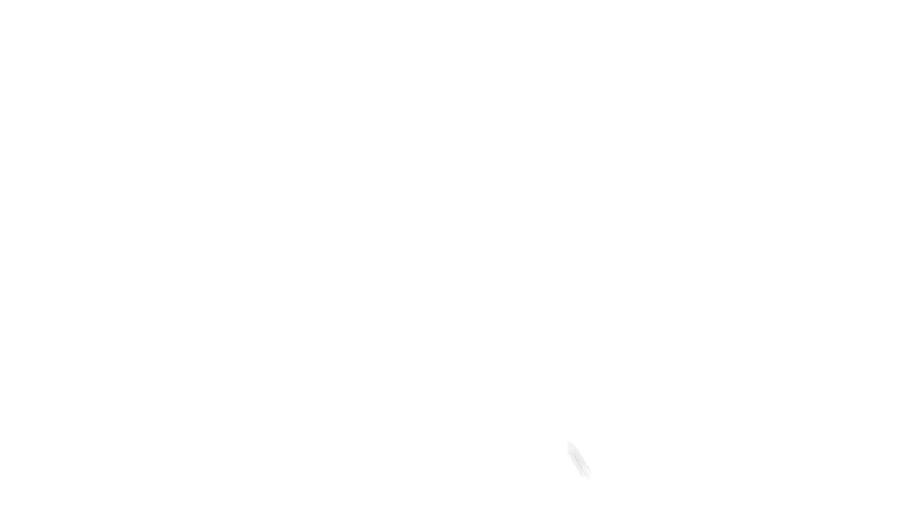
Step: Insert DSC07605 trim.jpg as a canvas on the front plane
left_click(617, 61)
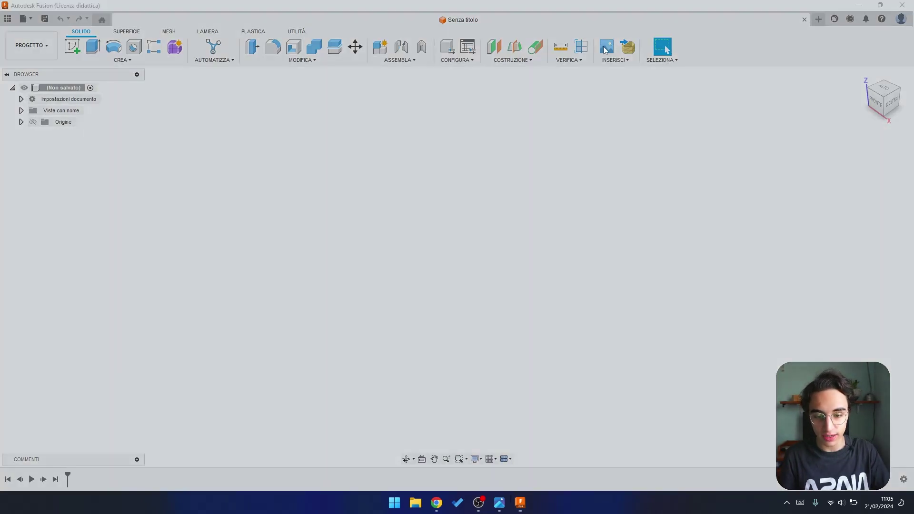
left_click(614, 51)
left_click(350, 351)
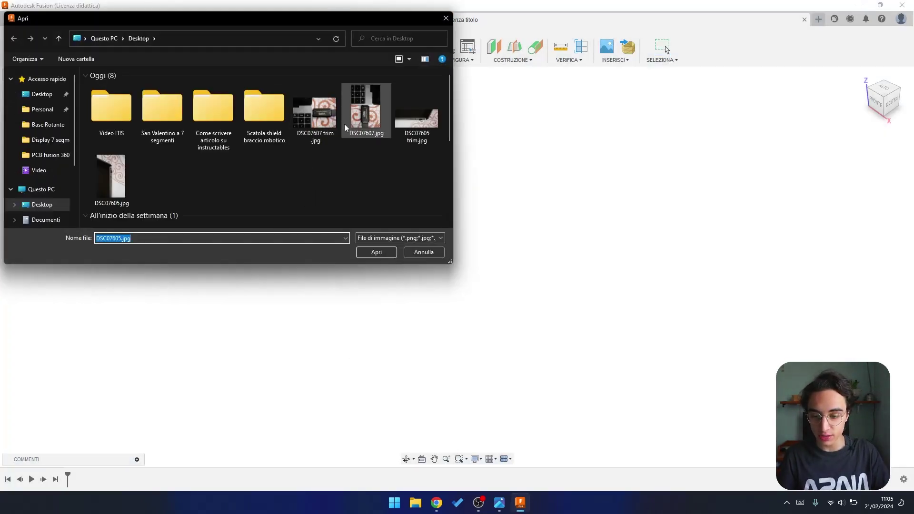
double_click(430, 124)
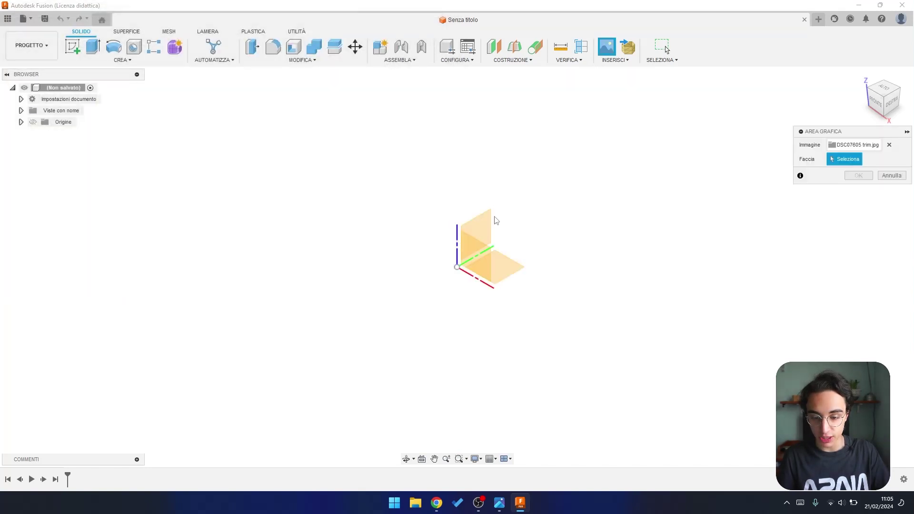
left_click(470, 255)
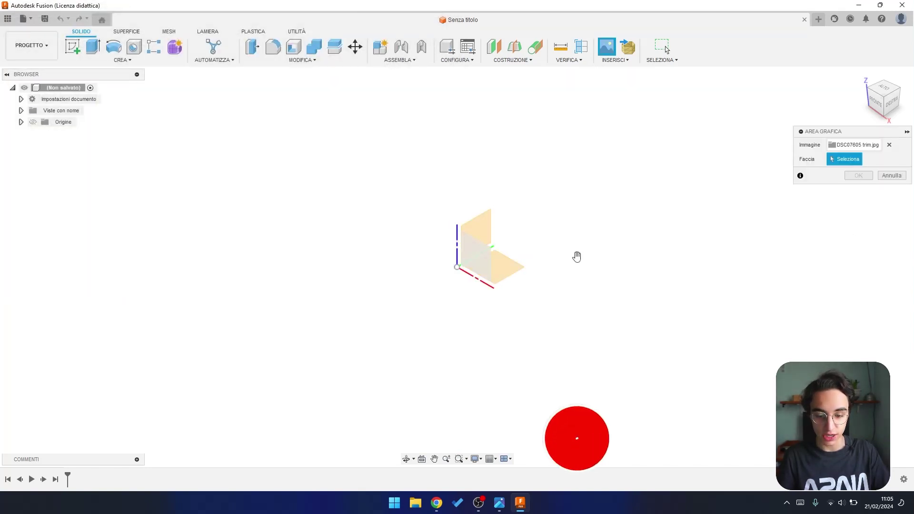
key("Return")
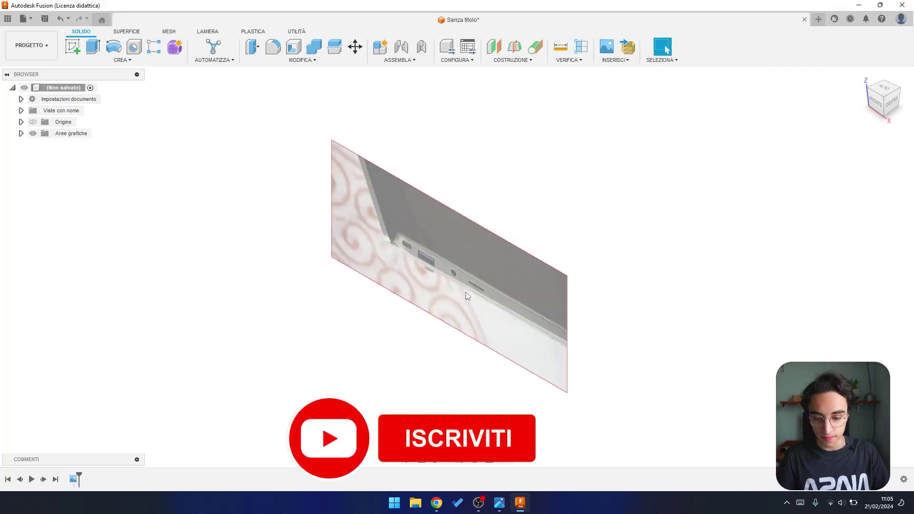
Step: Expand the Canvases folder and start calibrating the DSC07605 trim image
left_click(21, 134)
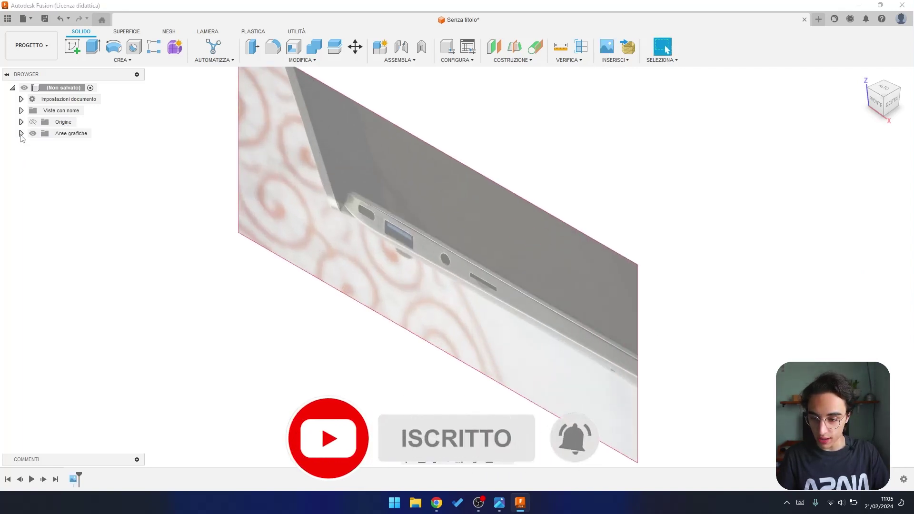
right_click(87, 147)
left_click(112, 174)
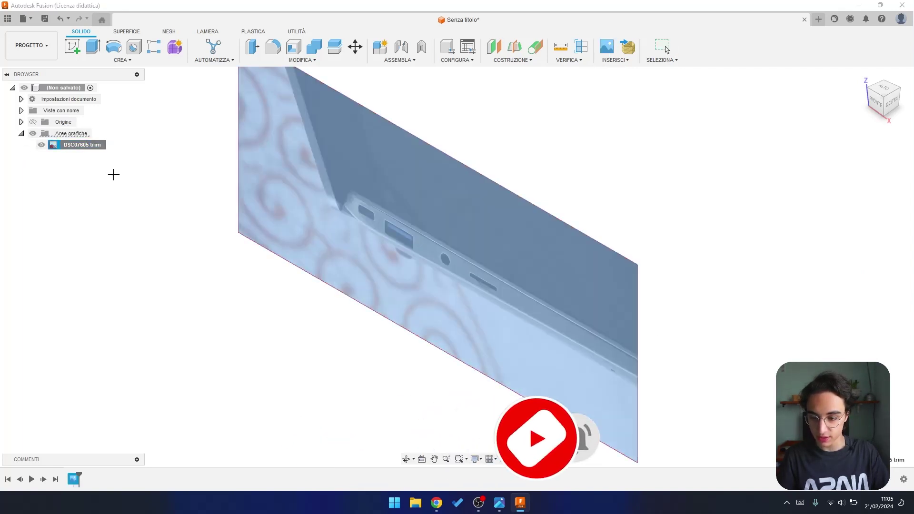
Step: From the back view, calibrate the photo across the USB port's left and right edges
left_click(876, 102)
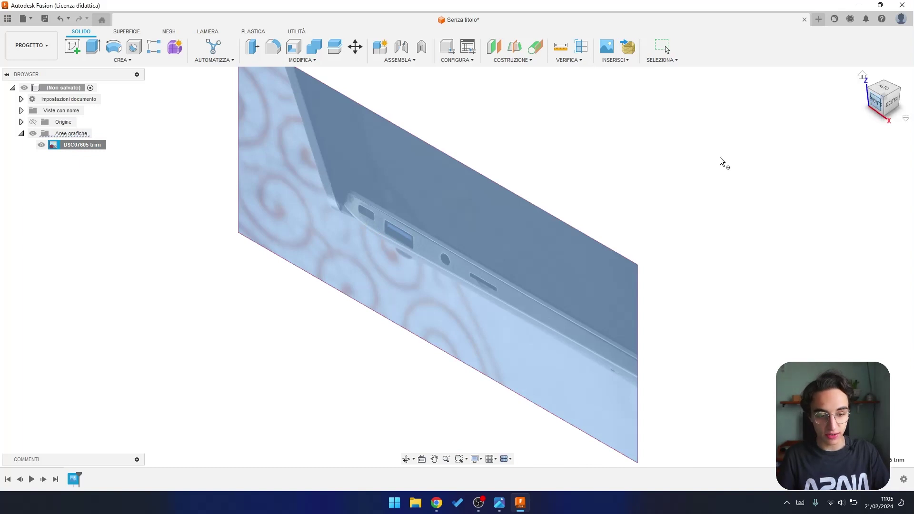
scroll(388, 237, "up", 5)
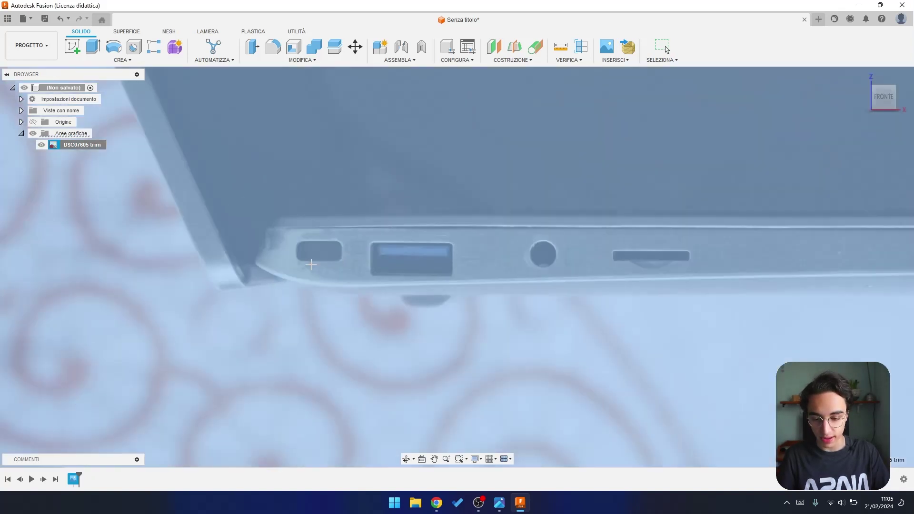
middle_click_drag(388, 243, 391, 261, "shift")
left_click(886, 100)
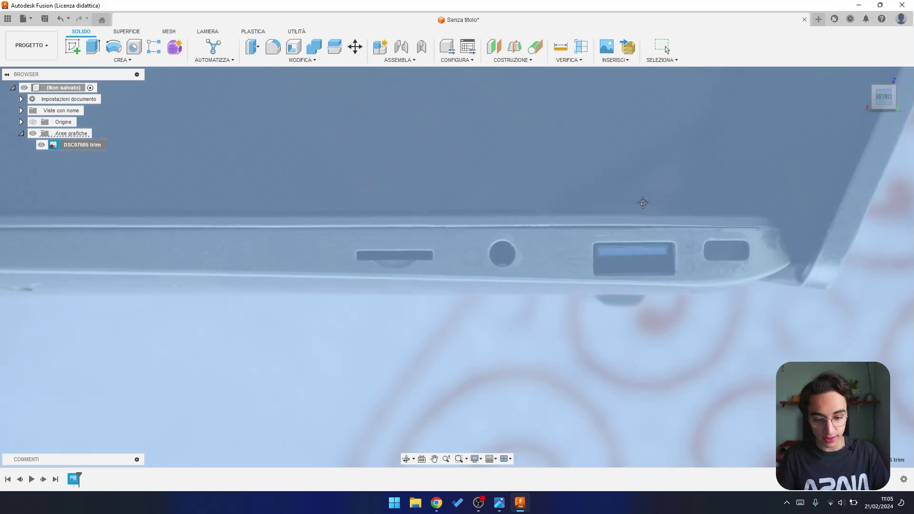
scroll(369, 211, "up", 5)
left_click(368, 210)
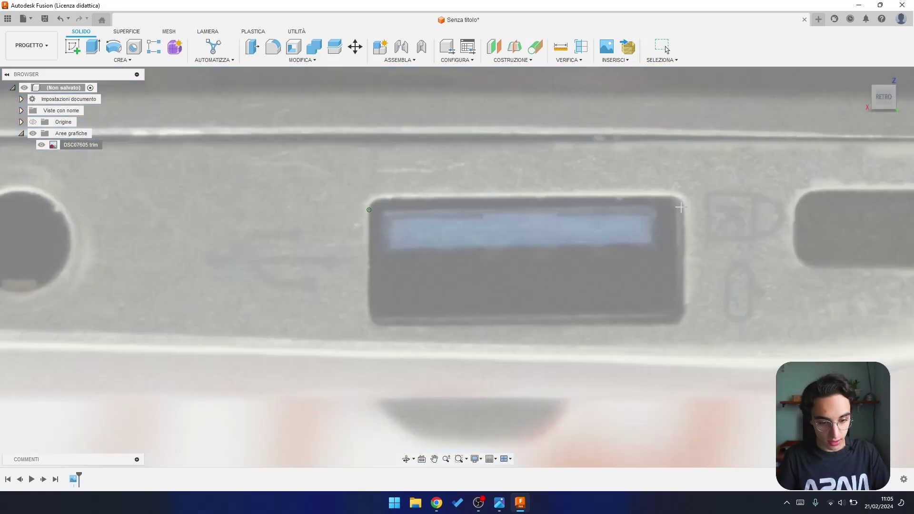
left_click(680, 207)
key("Return")
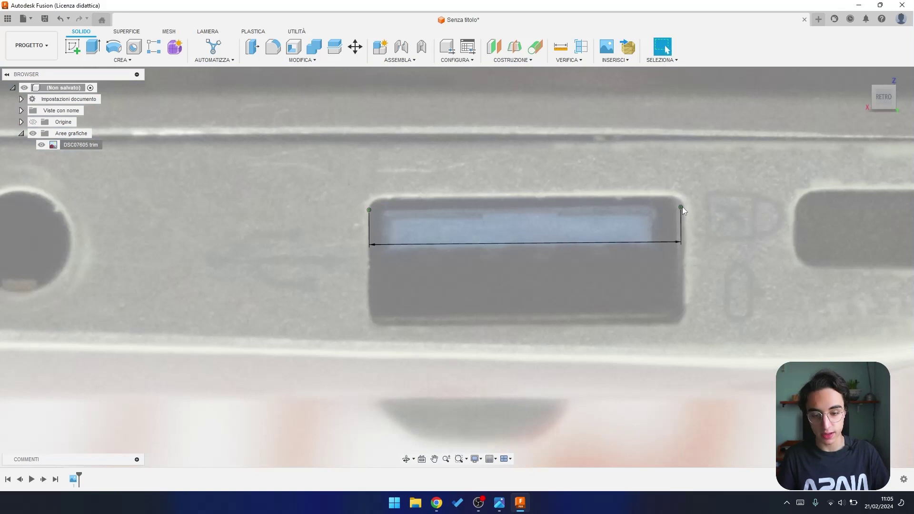
Step: Zoom out to see the whole calibrated photo and bring up the Insert commands
scroll(681, 210, "down", 5)
scroll(681, 211, "down", 5)
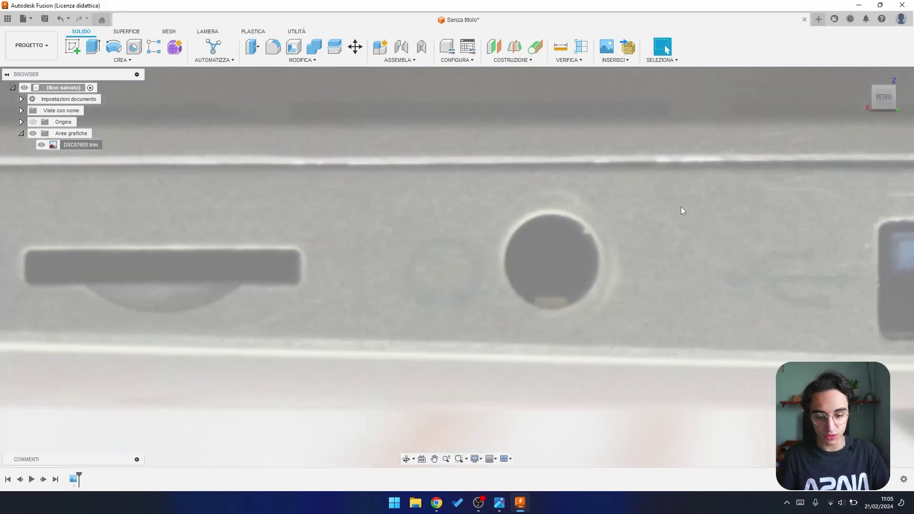
scroll(682, 211, "down", 5)
middle_click_drag(588, 222, 526, 265)
scroll(576, 224, "down", 2)
scroll(598, 222, "down", 1)
scroll(619, 219, "up", 1)
scroll(526, 265, "down", 1)
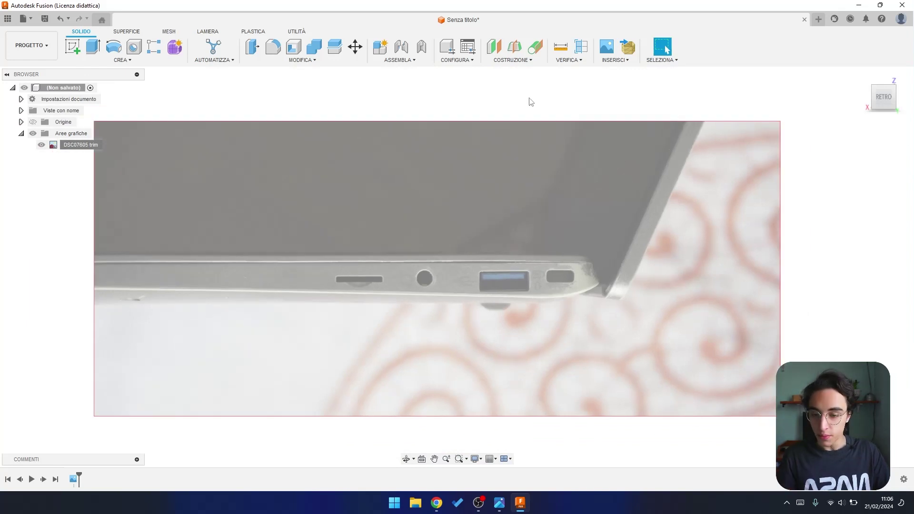
left_click(569, 62)
Step: Place DSC07607 trim.jpg on the chosen face rotated 90° and start renaming it
left_click(607, 47)
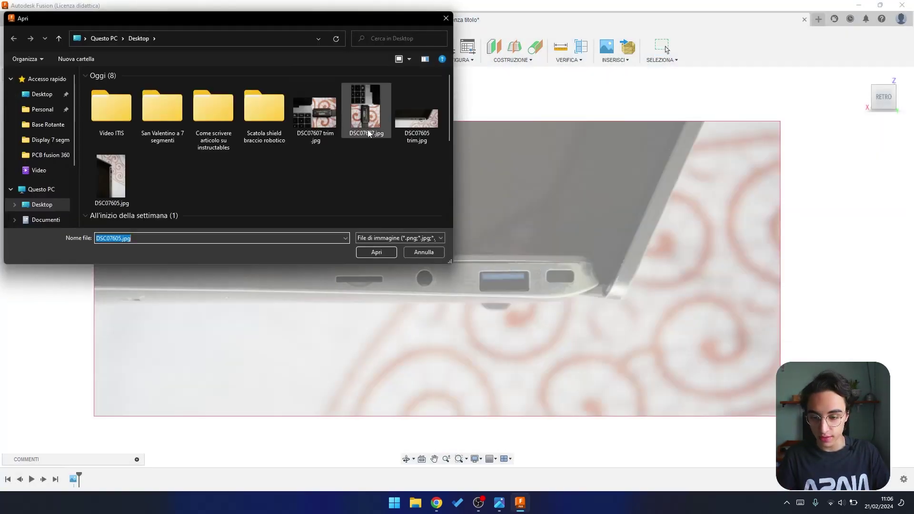
double_click(324, 122)
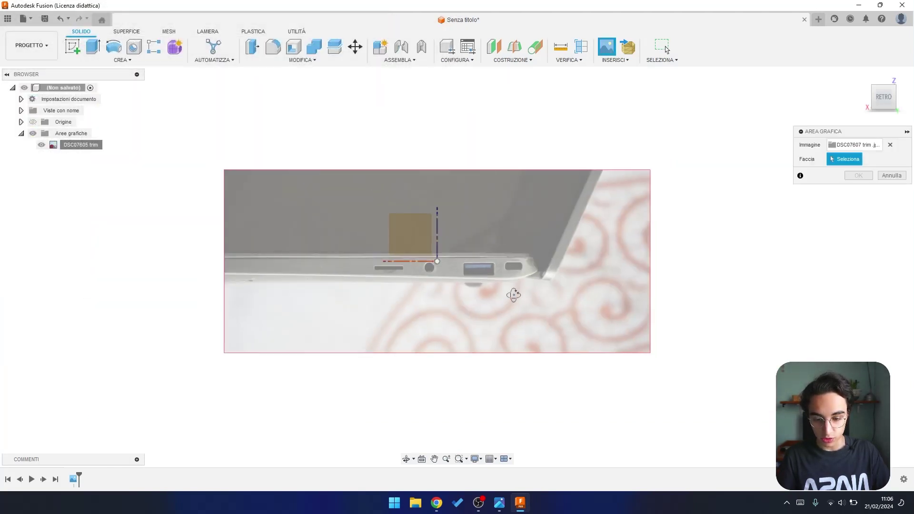
middle_click_drag(513, 294, 448, 276, "shift")
left_click(450, 276)
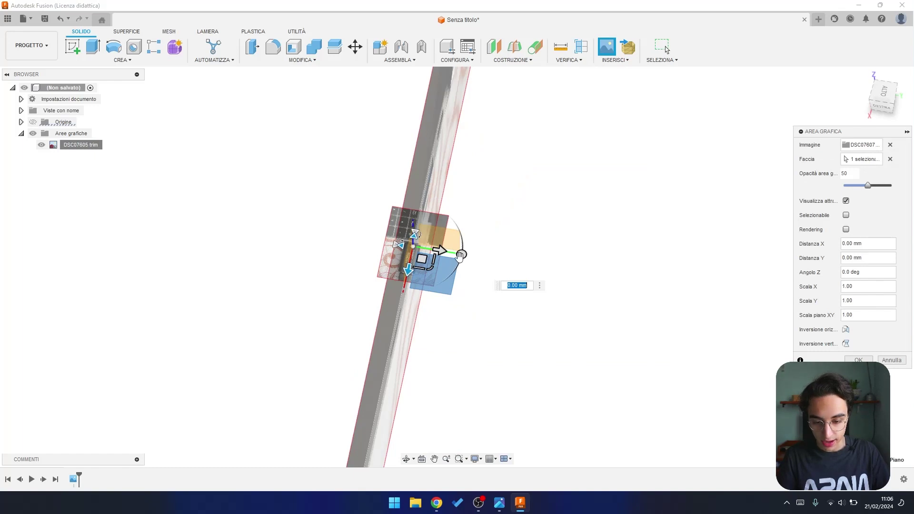
left_click(442, 248)
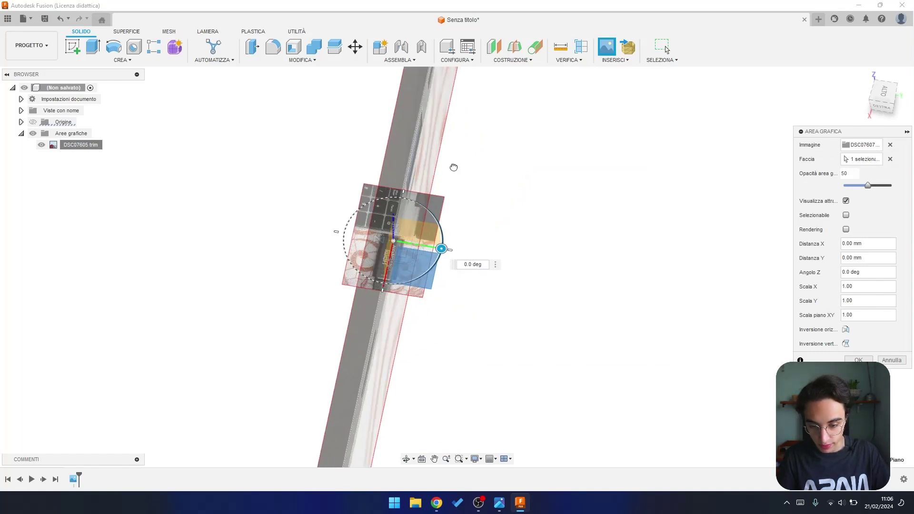
left_click_drag(435, 159, 388, 162)
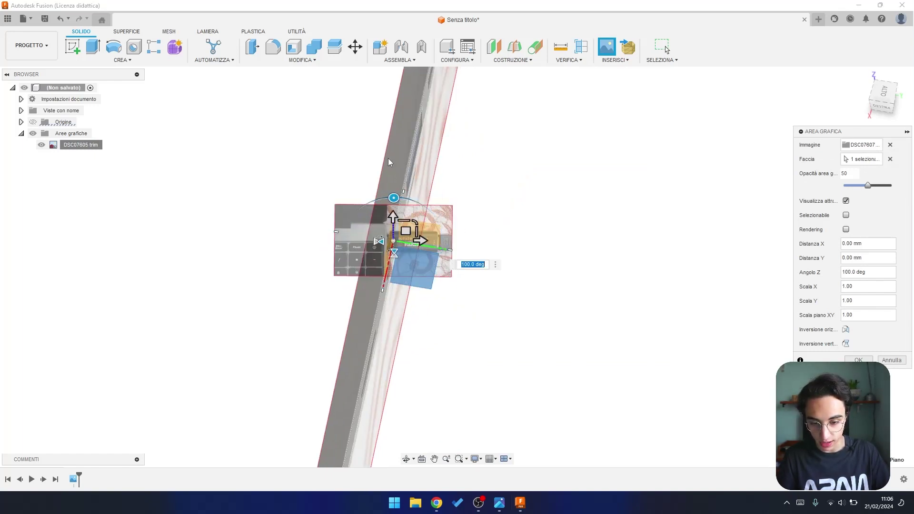
type("90")
key("Return")
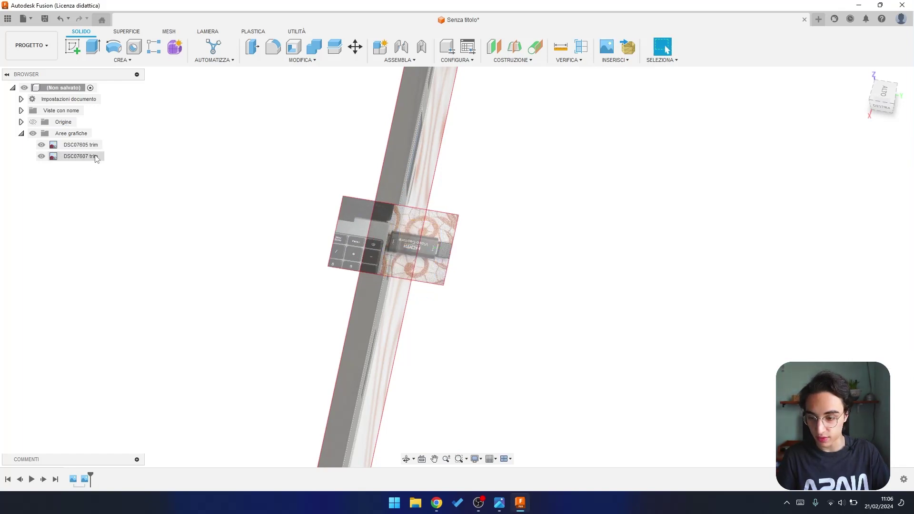
double_click(91, 157)
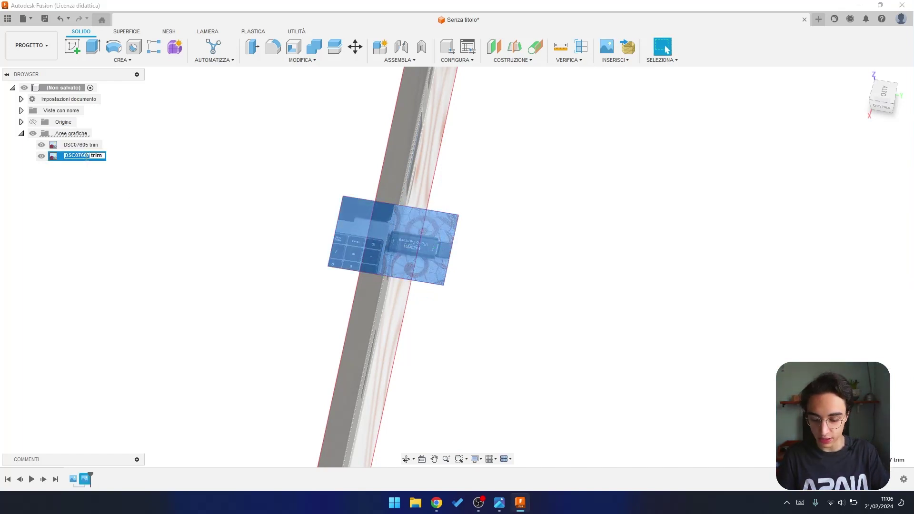
type("sopra")
Step: Rename the canvas to sopra trim and calibrate the plug edge to 12 mm from the top view
key("Return")
right_click(87, 156)
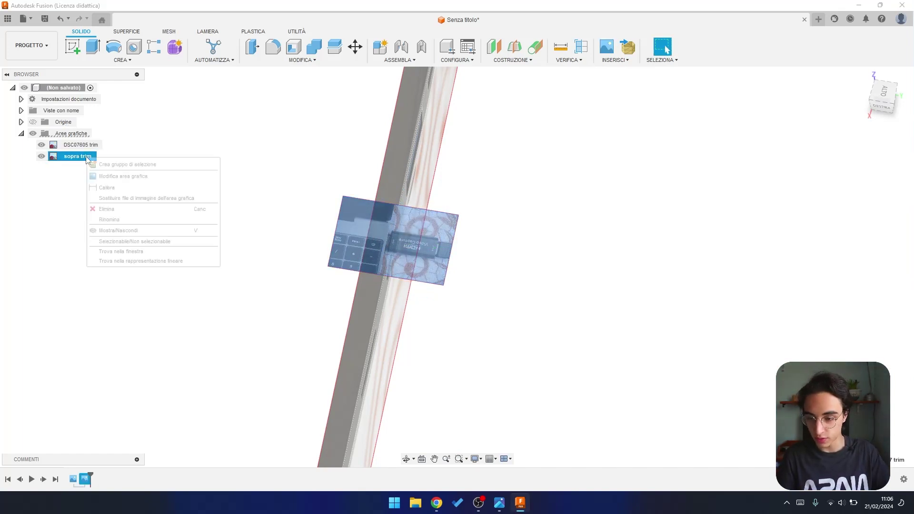
left_click(108, 186)
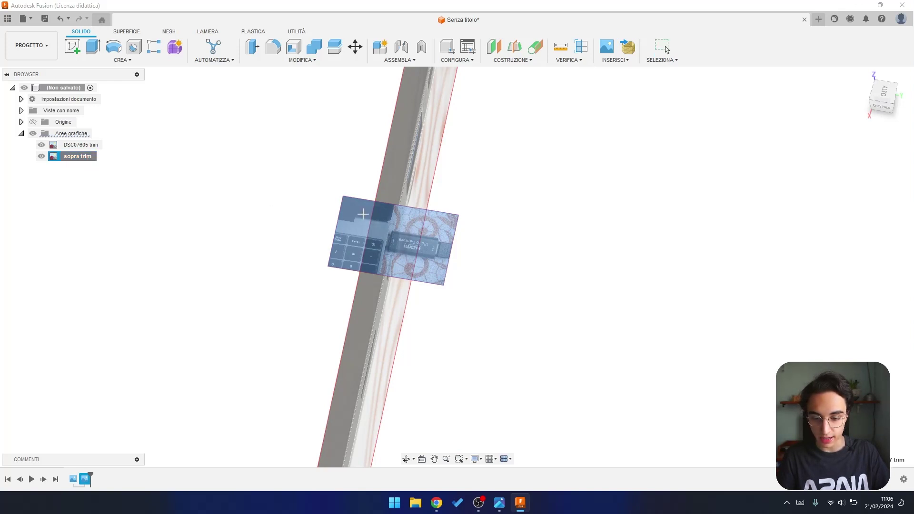
mouse_move(883, 98)
left_click(876, 99)
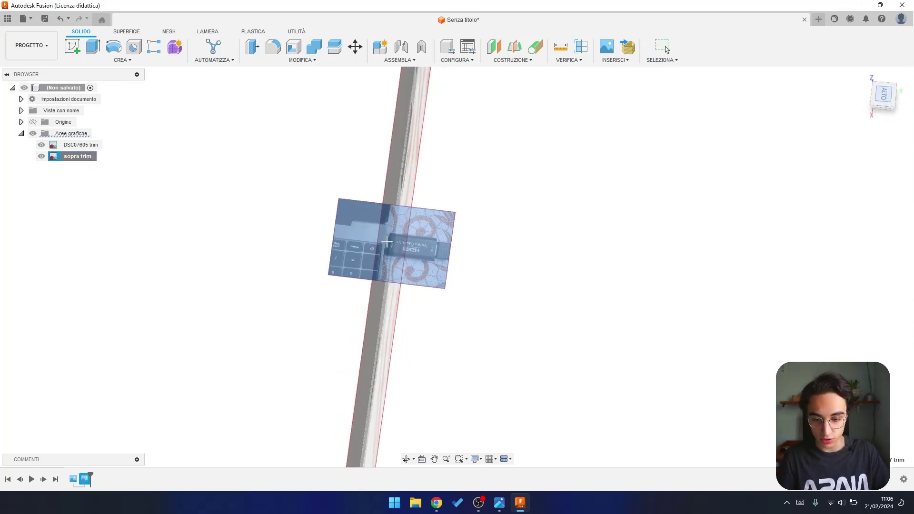
scroll(389, 257, "up", 5)
scroll(388, 257, "up", 5)
scroll(389, 257, "up", 3)
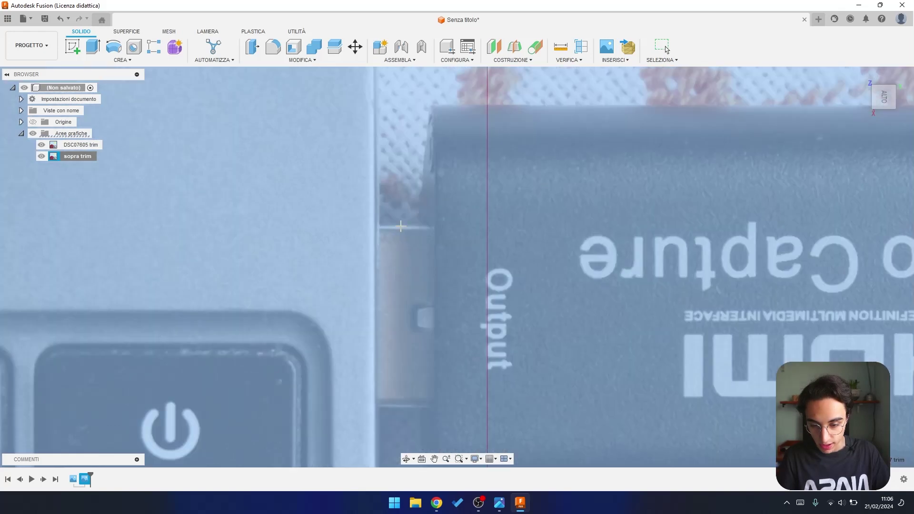
left_click(380, 224)
left_click(379, 407)
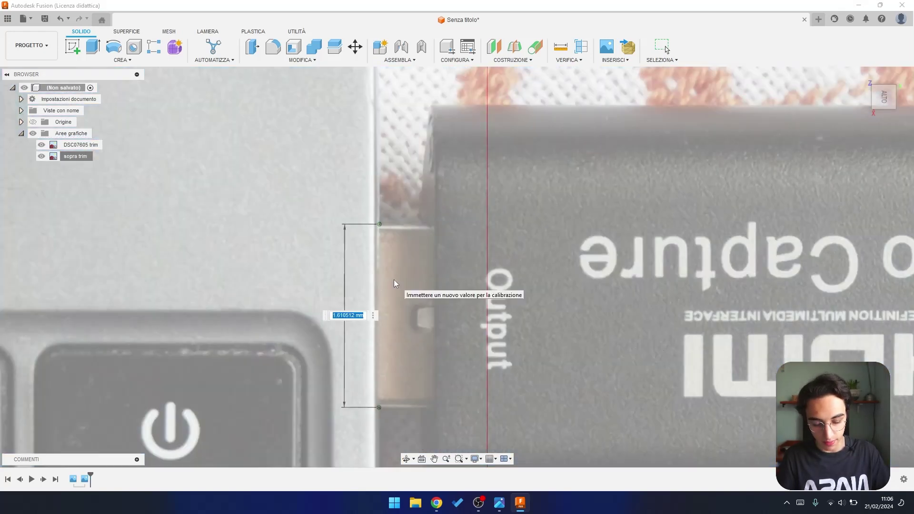
type("12.5")
key("Return")
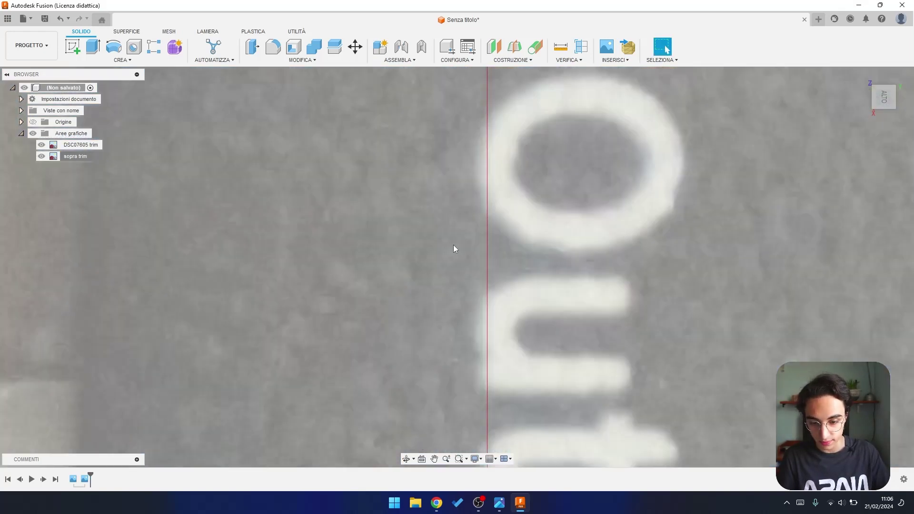
Step: Zoom out and bring up the sopra trim canvas options
scroll(454, 247, "down", 3)
scroll(464, 246, "down", 3)
scroll(469, 246, "down", 2)
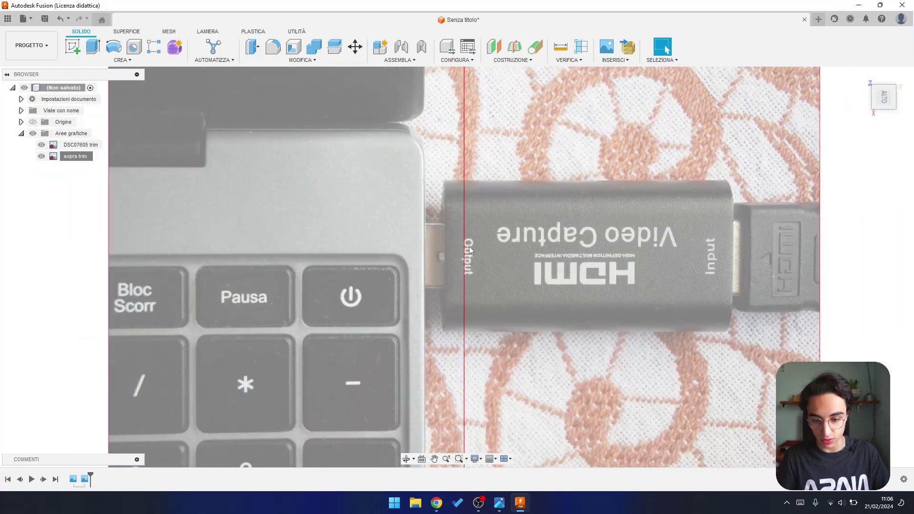
scroll(470, 246, "up", 2)
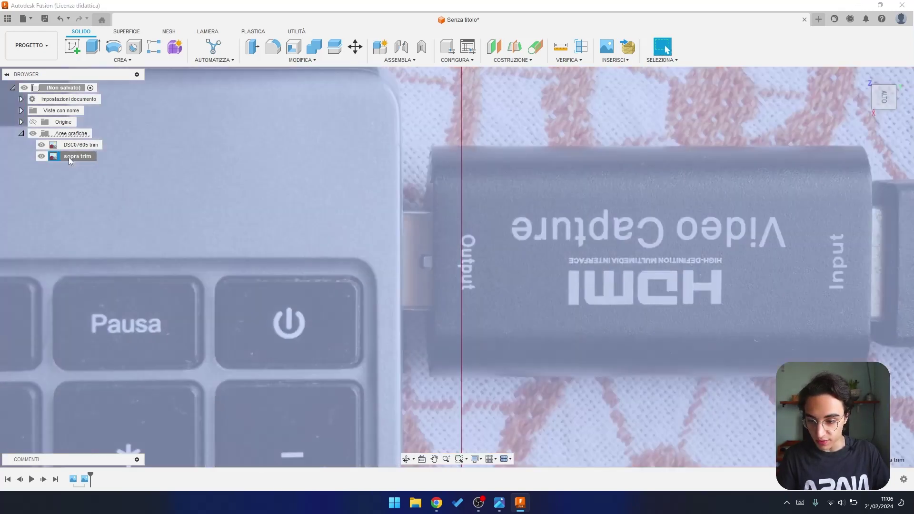
right_click(69, 158)
Step: Edit the sopra trim canvas and shift it along one axis to about 6.5 mm
left_click(95, 179)
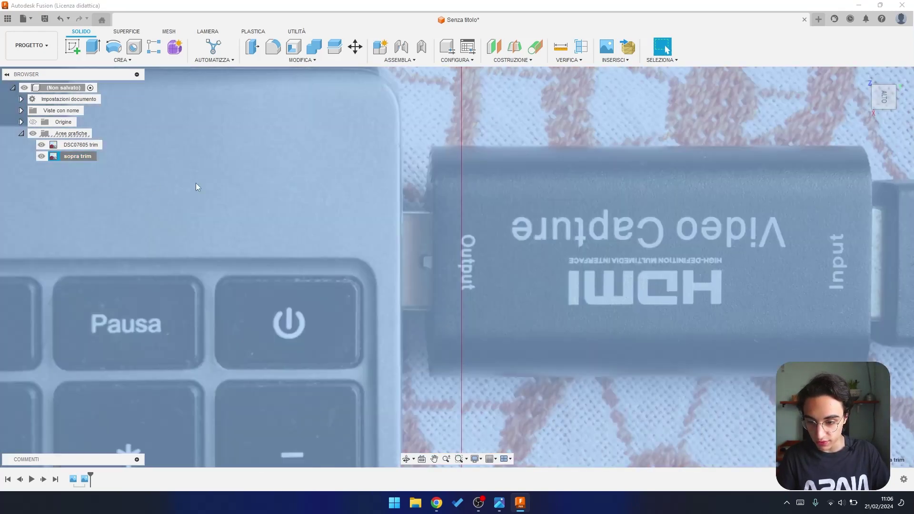
left_click_drag(497, 254, 505, 254)
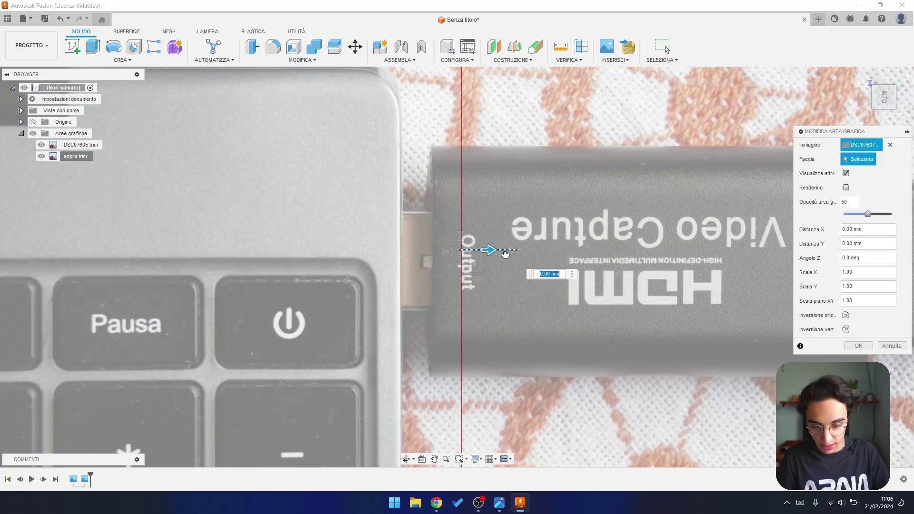
type("1")
key("Return")
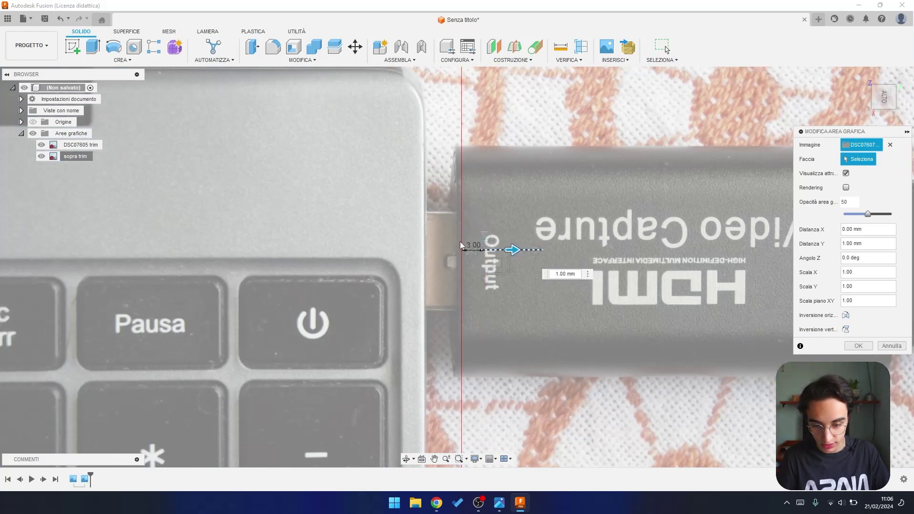
scroll(459, 241, "up", 3)
left_click_drag(511, 257, 575, 258)
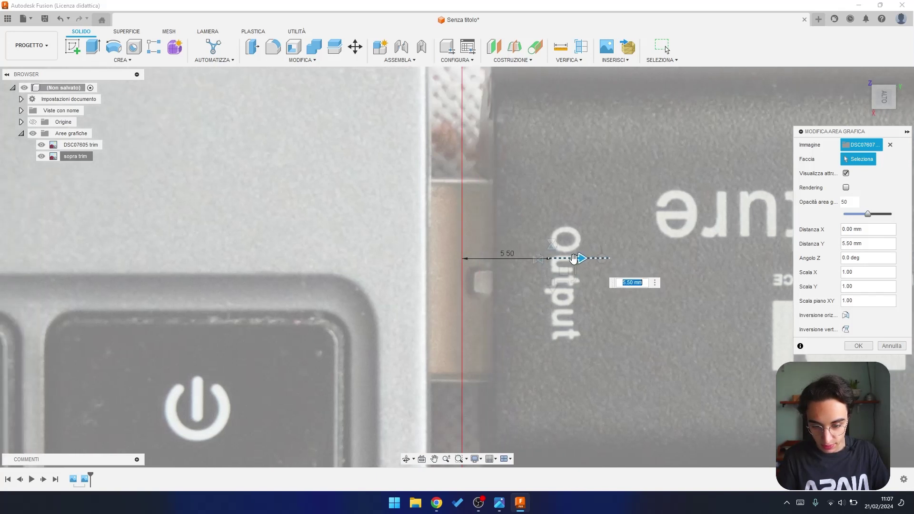
scroll(574, 258, "up", 2)
left_click_drag(574, 258, 614, 260)
scroll(559, 280, "down", 3)
scroll(558, 281, "down", 2)
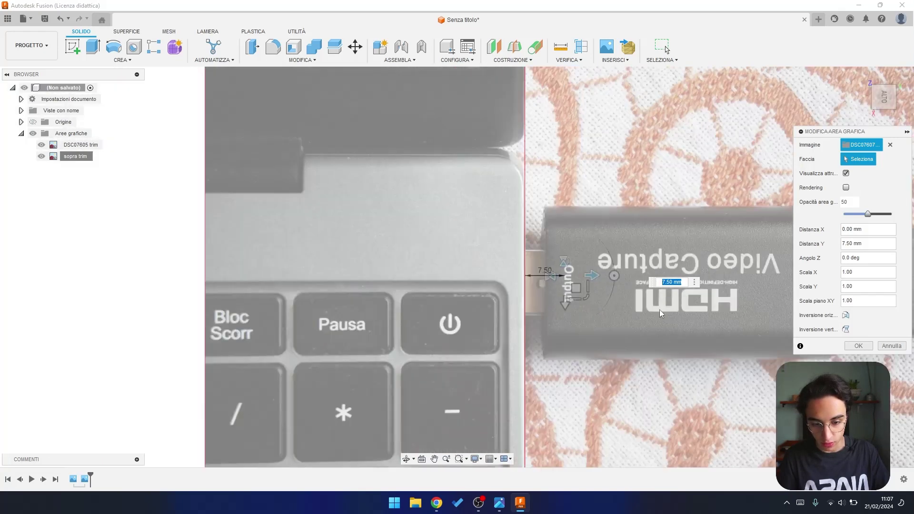
Step: Return to the top view and set the photo's X offset to 8 mm
middle_click_drag(659, 309, 590, 314, "shift")
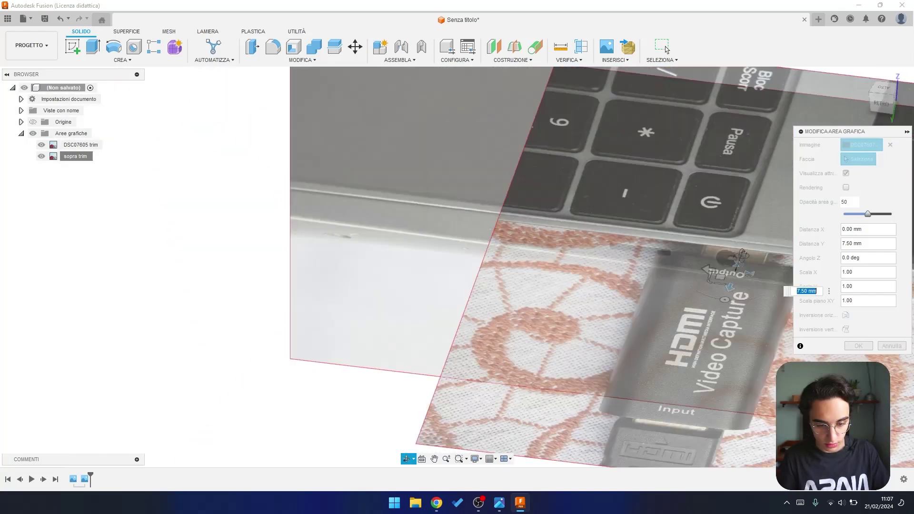
left_click(883, 100)
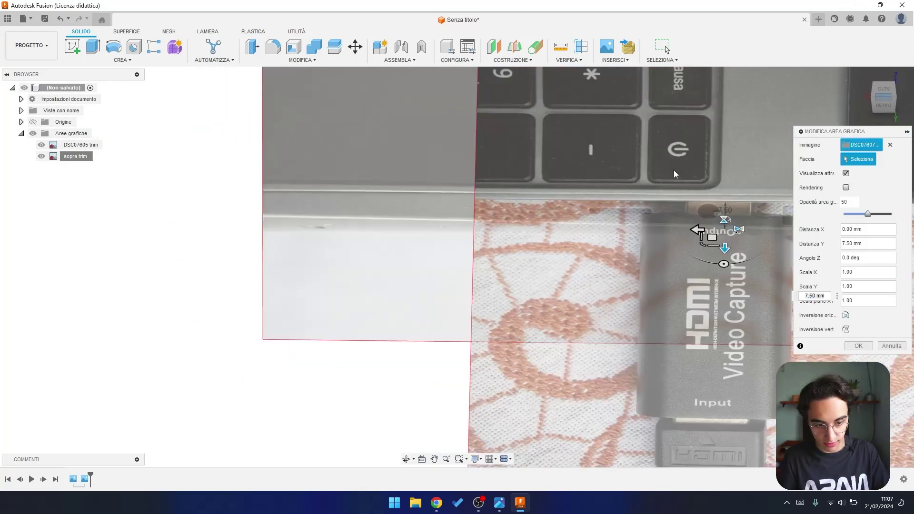
middle_click_drag(673, 170, 543, 193)
scroll(564, 220, "up", 2)
scroll(569, 236, "up", 3)
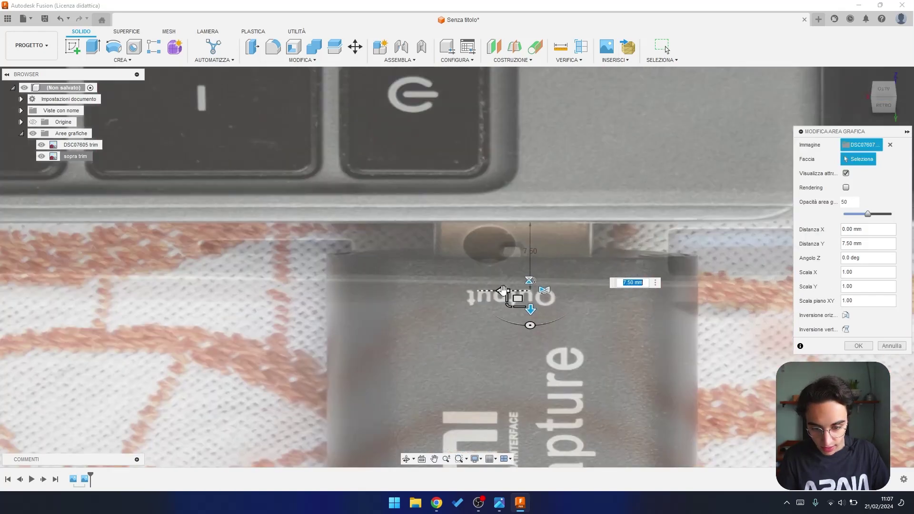
type("10")
key("Return")
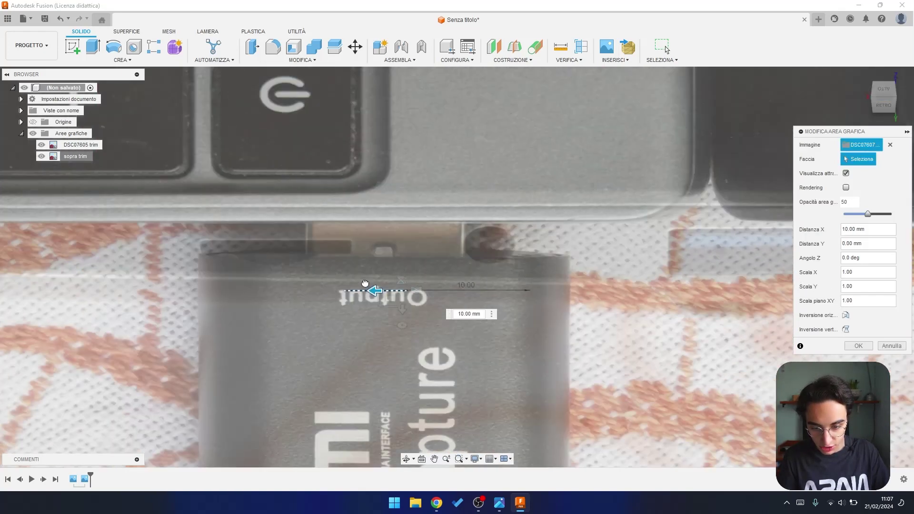
type("8")
key("Return")
scroll(295, 276, "down", 1)
middle_click_drag(619, 264, 452, 266)
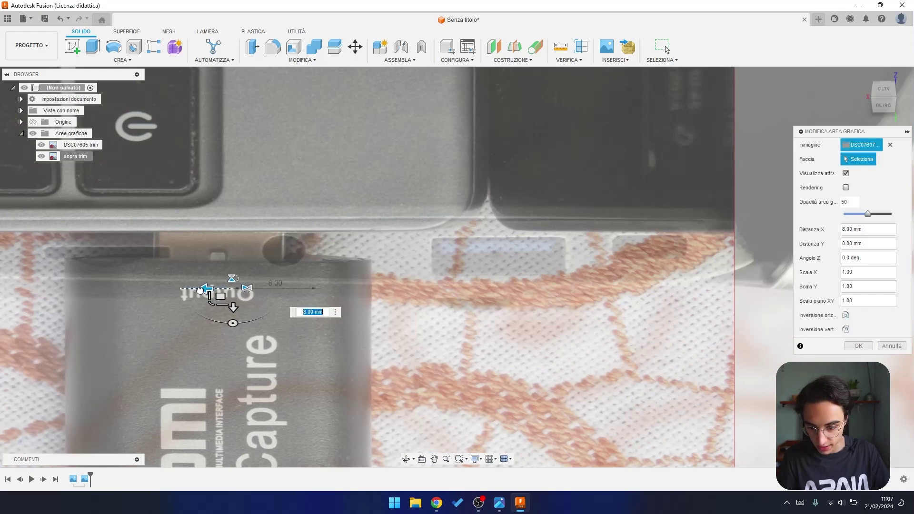
Step: Slide the photo along X to about -18.4 mm so the Output plug meets the port
left_click_drag(206, 288, 225, 290)
left_click_drag(296, 293, 346, 287)
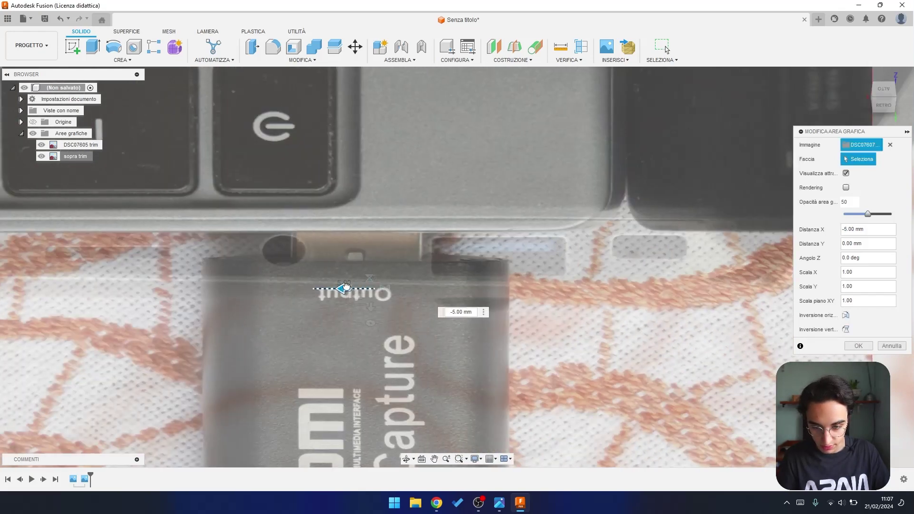
left_click_drag(418, 288, 490, 290)
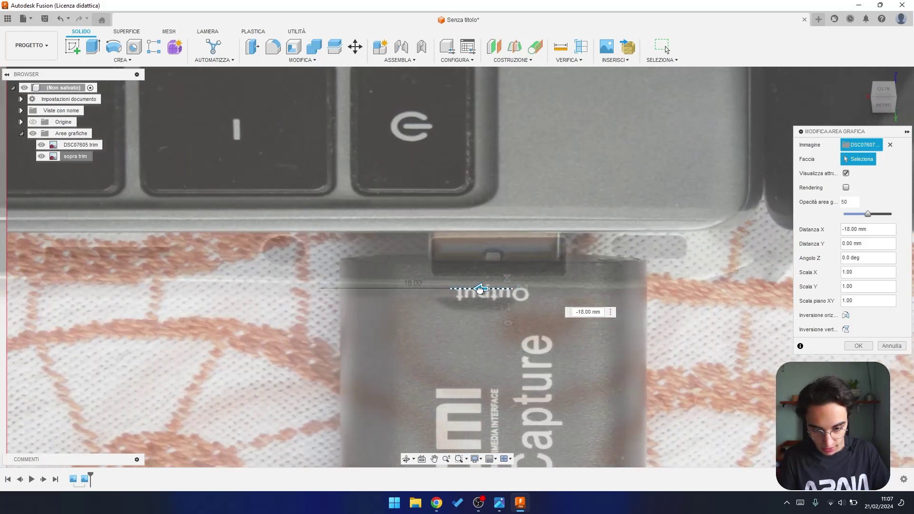
scroll(497, 295, "up", 3)
scroll(503, 301, "up", 2)
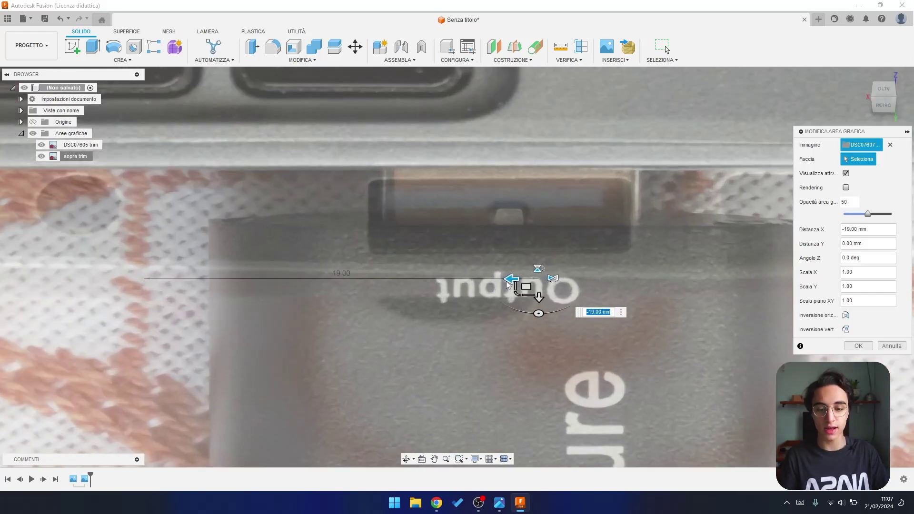
scroll(505, 293, "up", 2)
left_click_drag(507, 279, 508, 279)
scroll(504, 285, "down", 1)
scroll(478, 305, "down", 1)
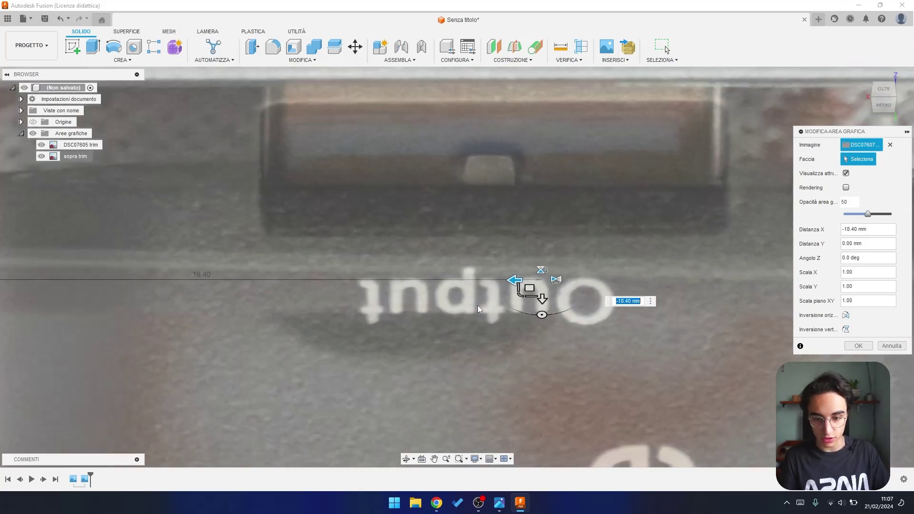
scroll(478, 304, "down", 2)
scroll(478, 307, "down", 2)
mouse_move(476, 310)
middle_mouse_down("shift")
mouse_move(479, 319)
mouse_move(508, 321)
mouse_move(514, 300)
mouse_move(500, 309)
middle_mouse_up("shift")
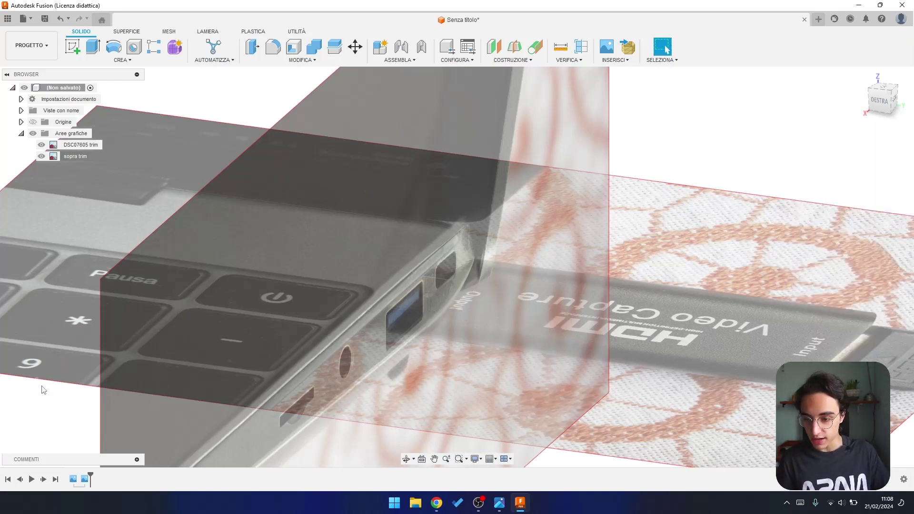
Step: On the vertical side plane, sketch a rectangle over the USB port
middle_click_drag(318, 294, 176, 105, "shift")
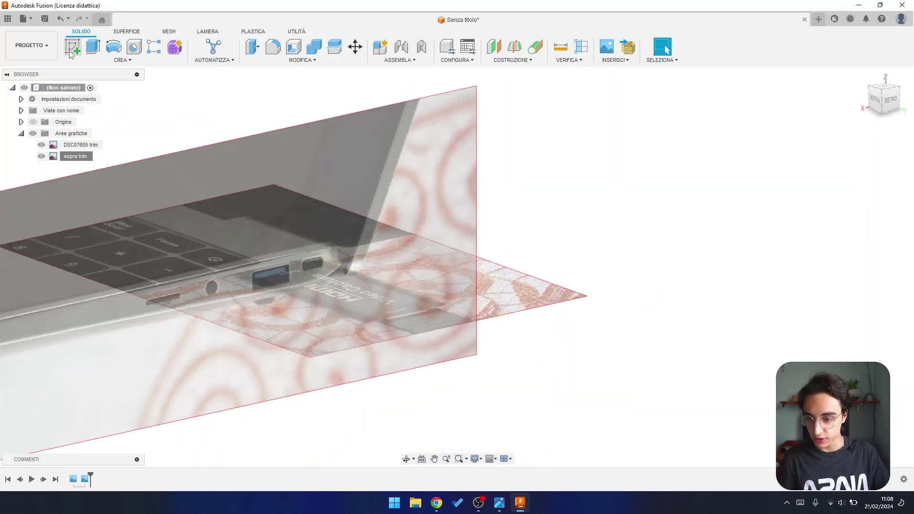
left_click(70, 51)
left_click(195, 248)
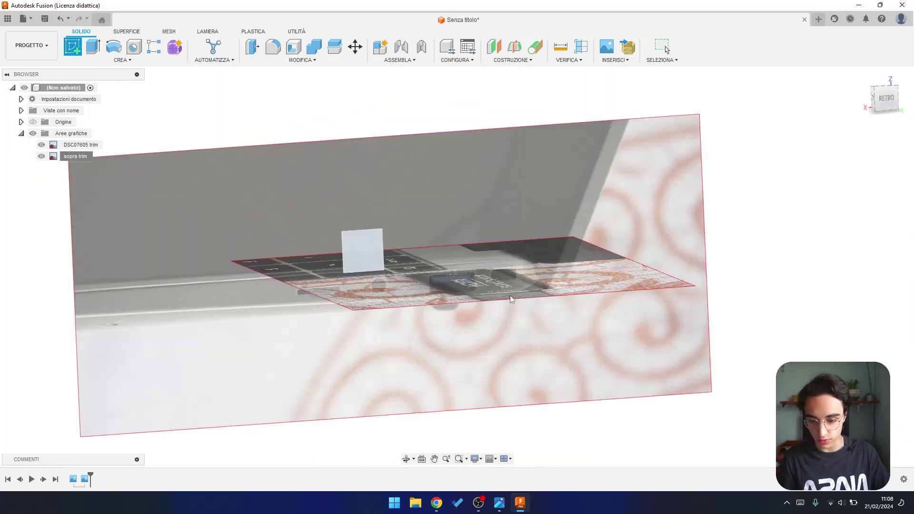
scroll(353, 238, "up", 5)
key("r")
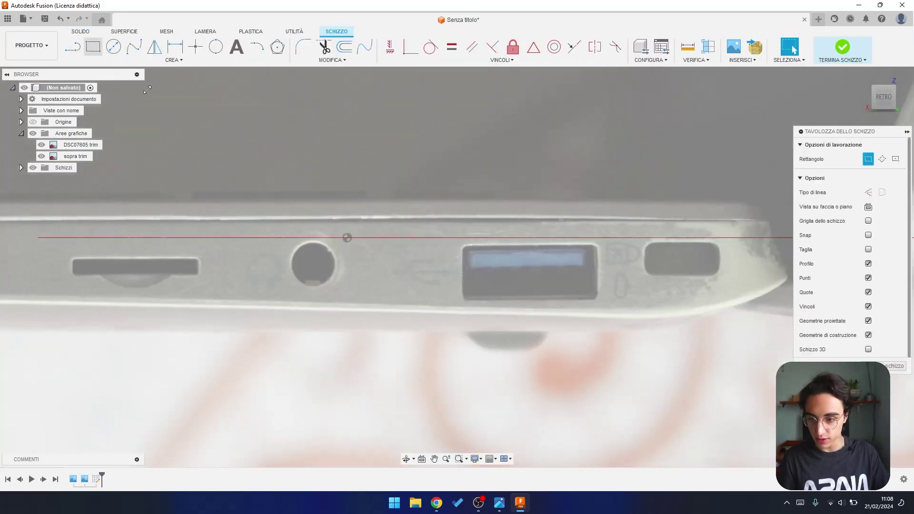
left_click(460, 245)
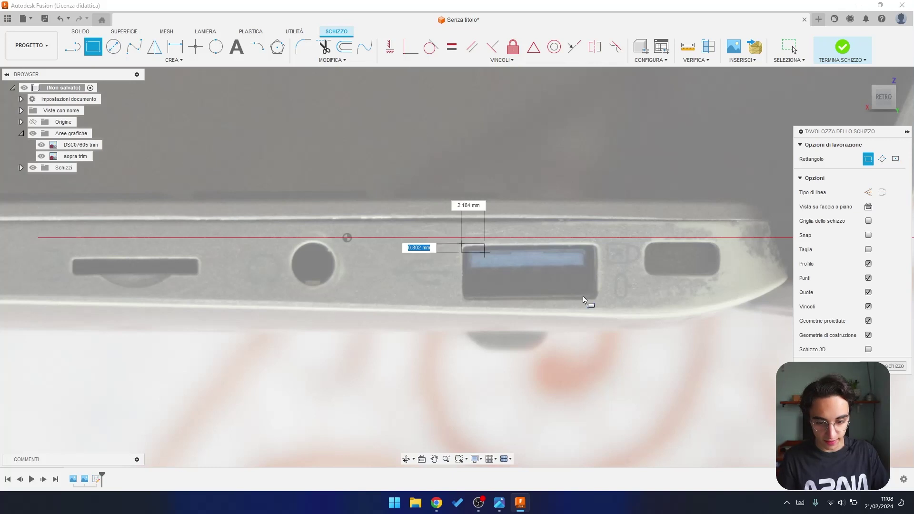
left_click(599, 300)
Step: Offset the rectangle outline by 3 mm
key("o")
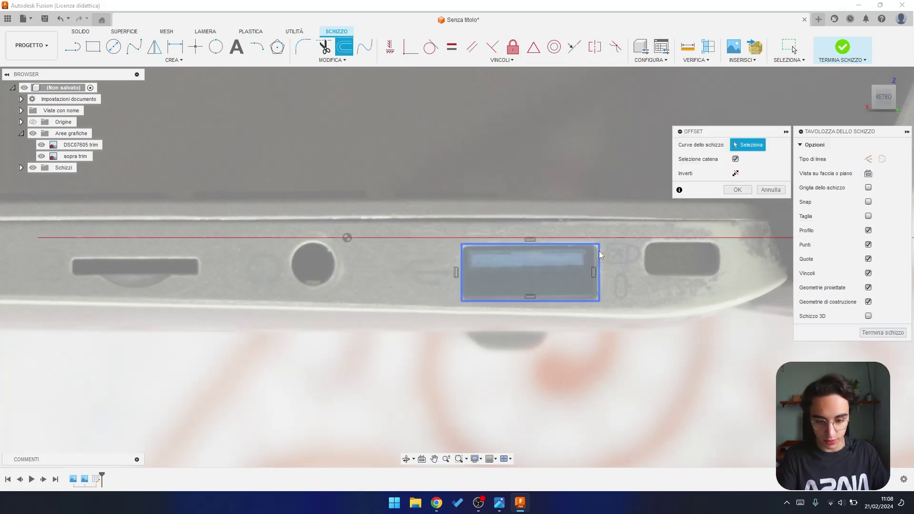
left_click(599, 255)
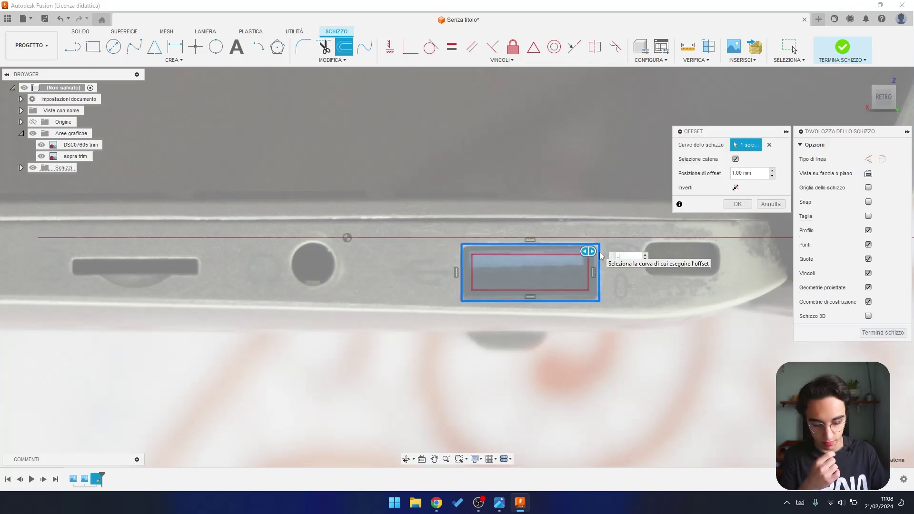
type("3")
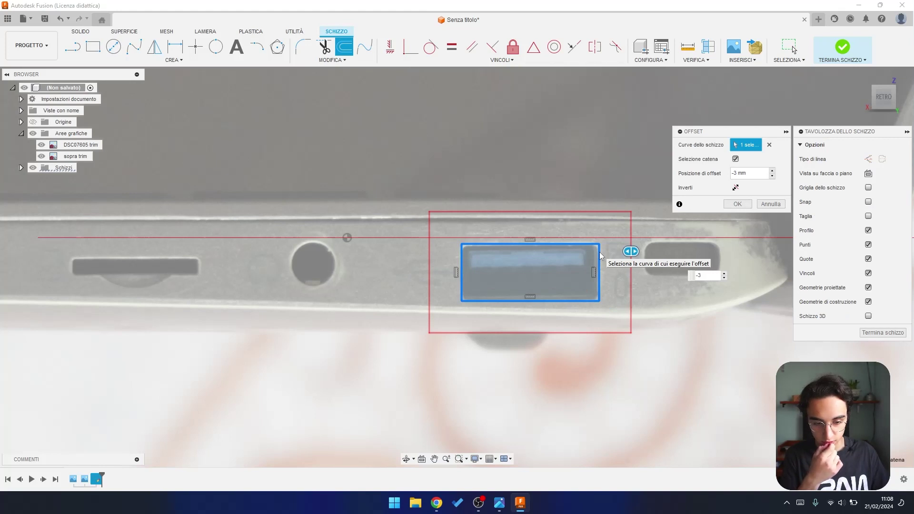
key("Return")
Step: Extrude the frame profile 3 mm as a new body
key("e")
scroll(404, 260, "down", 3)
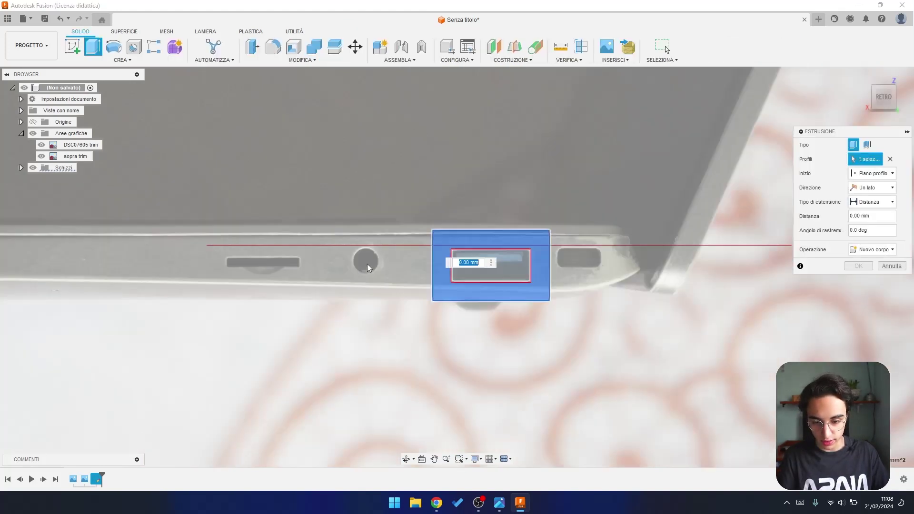
middle_click_drag(354, 268, 361, 280, "shift")
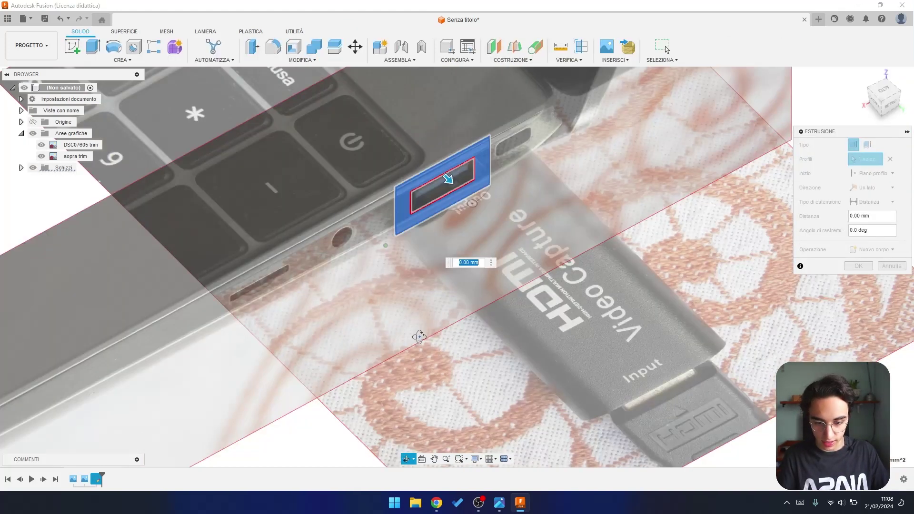
middle_click_drag(393, 316, 344, 113, "shift")
scroll(344, 114, "up", 2)
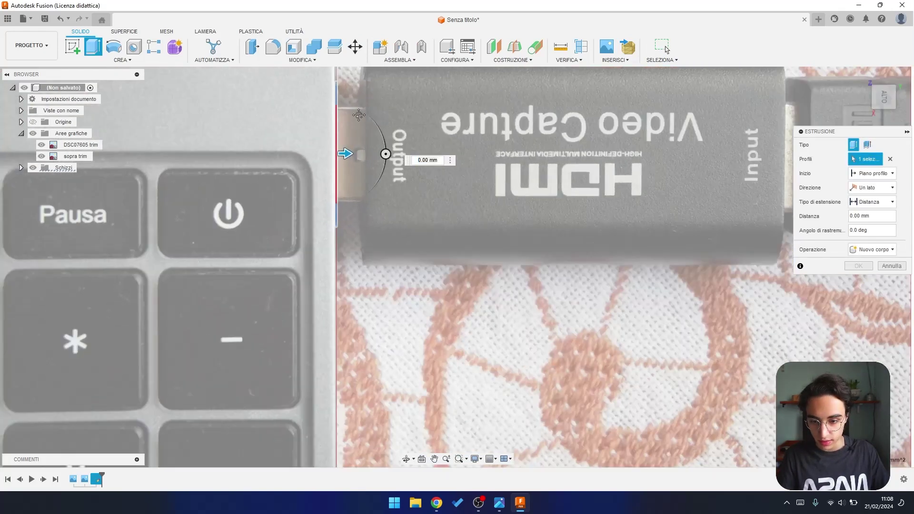
middle_click_drag(348, 152, 337, 212)
left_click_drag(338, 212, 360, 210)
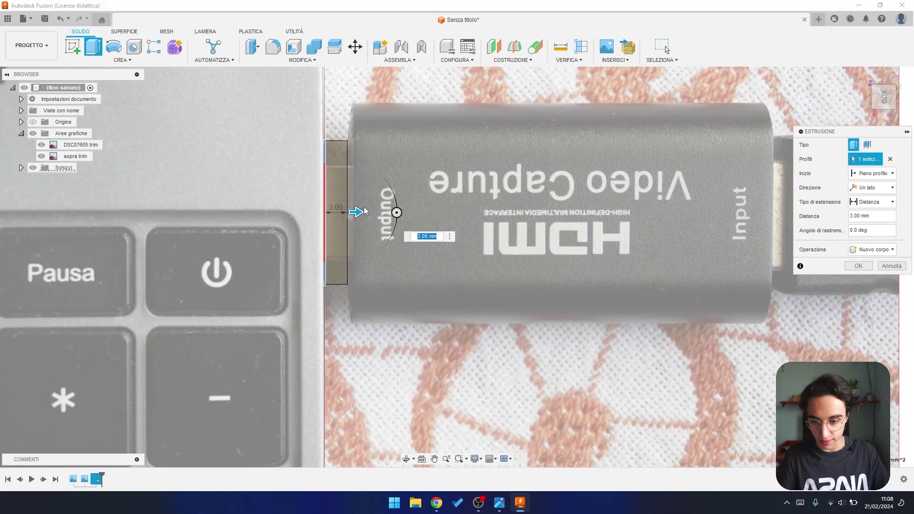
key("Return")
Step: Select the frame's top face and hide the sopra trim canvas
scroll(435, 258, "down", 2)
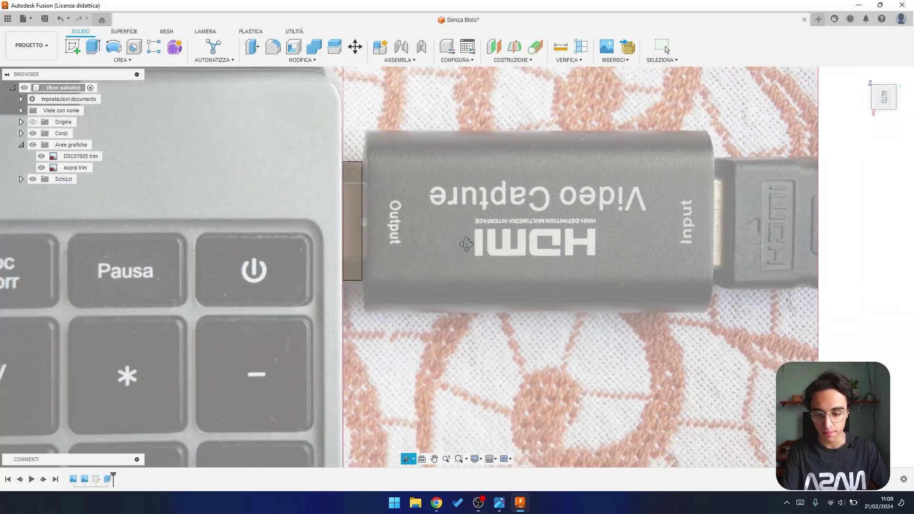
middle_click_drag(466, 244, 910, 112, "shift")
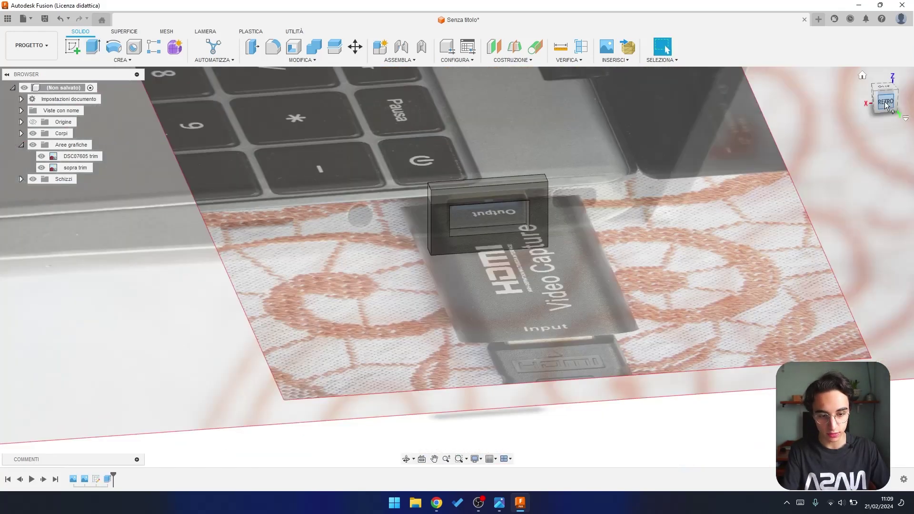
left_click(886, 106)
scroll(504, 226, "up", 3)
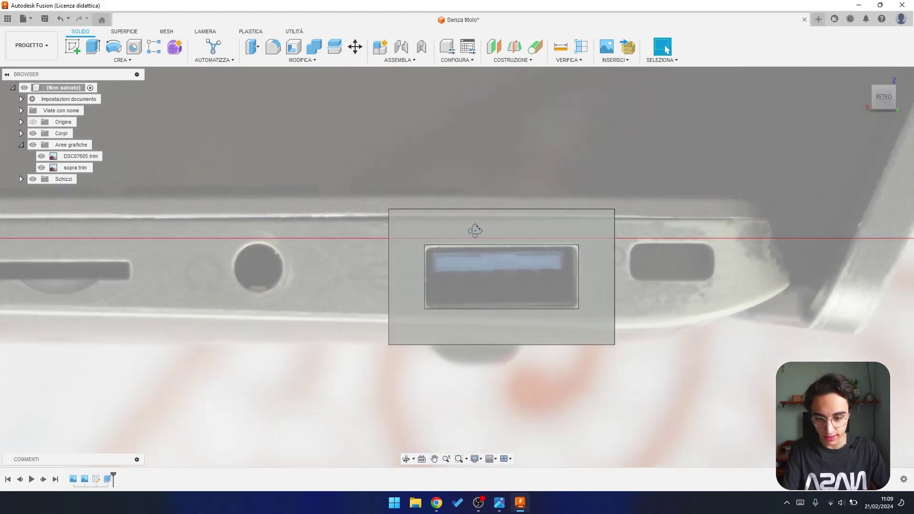
middle_click_drag(475, 231, 452, 209, "shift")
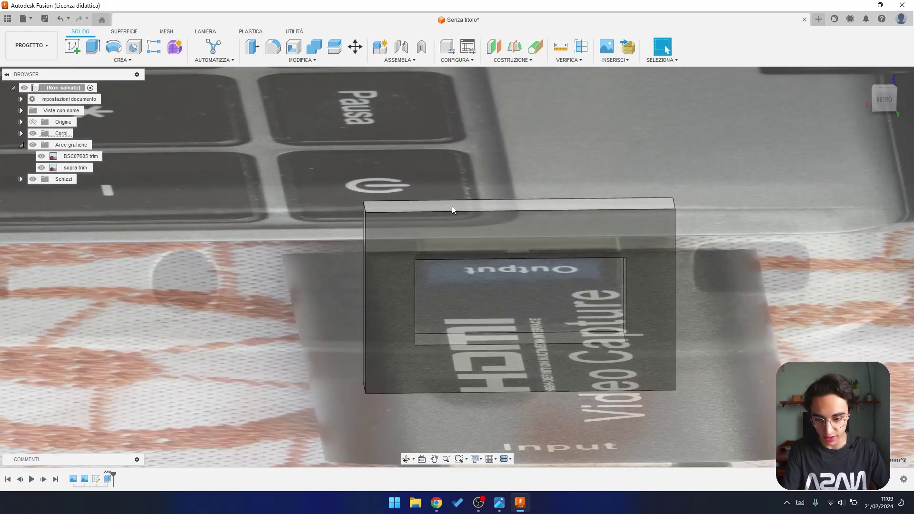
left_click(452, 206)
left_click(43, 168)
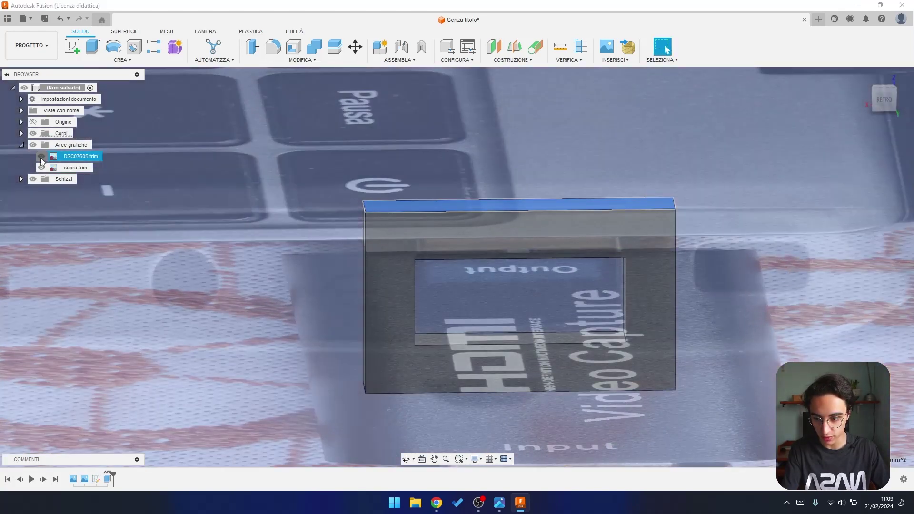
left_click(42, 167)
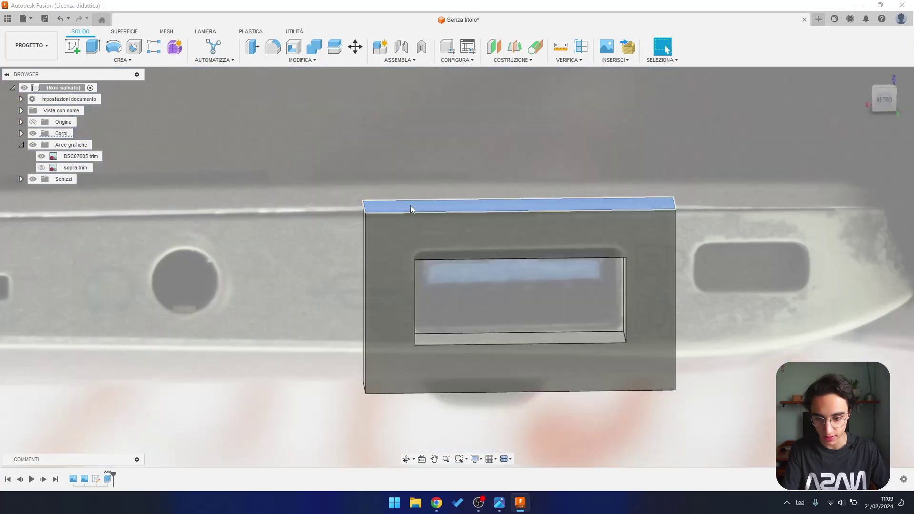
Step: Extrude the frame's top face up 1 mm, joined to the body
key("e")
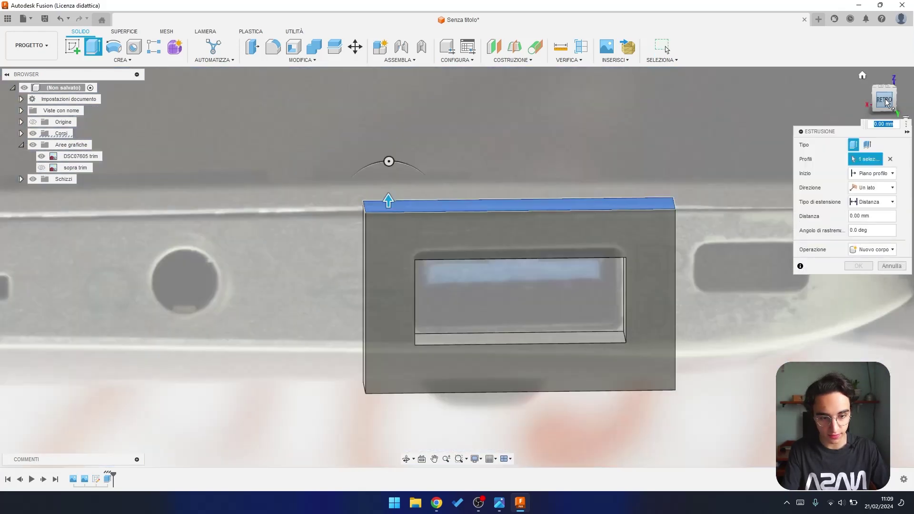
left_click(887, 100)
left_click_drag(400, 249, 401, 233)
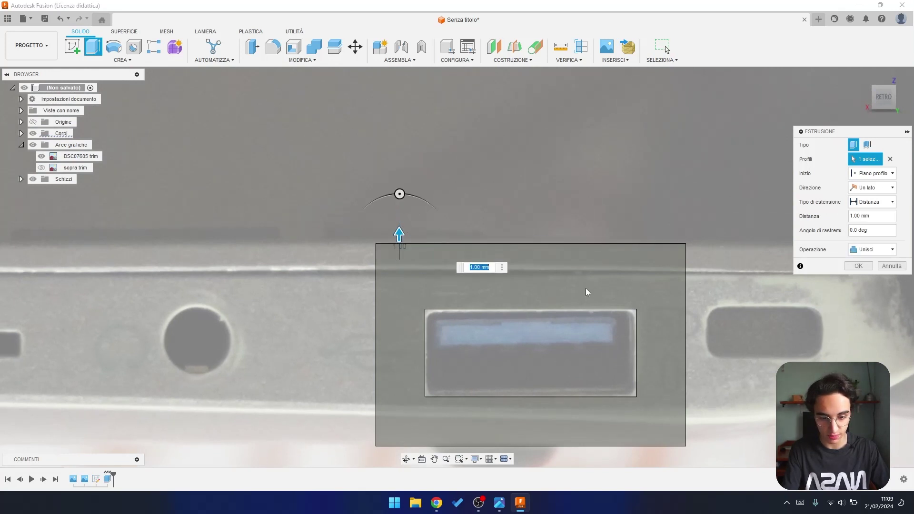
scroll(586, 287, "down", 1)
key("Return")
Step: Extrude the frame's right end face outward by 12 mm
scroll(615, 302, "down", 2)
middle_click_drag(626, 309, 670, 327, "shift")
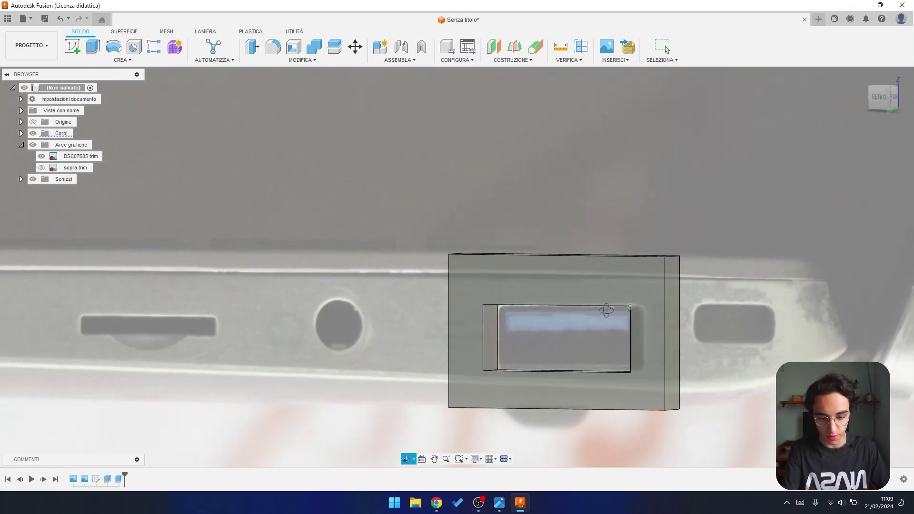
left_click(670, 327)
key("e")
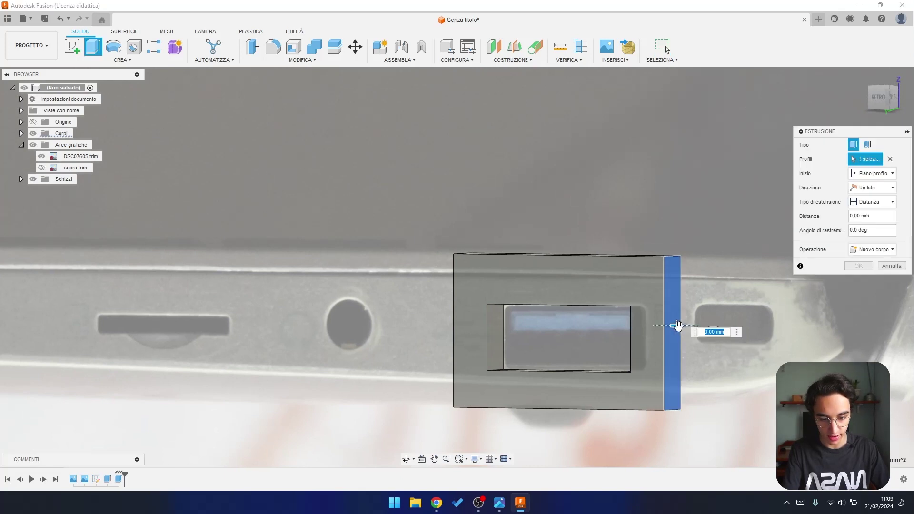
left_click_drag(684, 327, 774, 327)
middle_click_drag(671, 225, 650, 279, "shift")
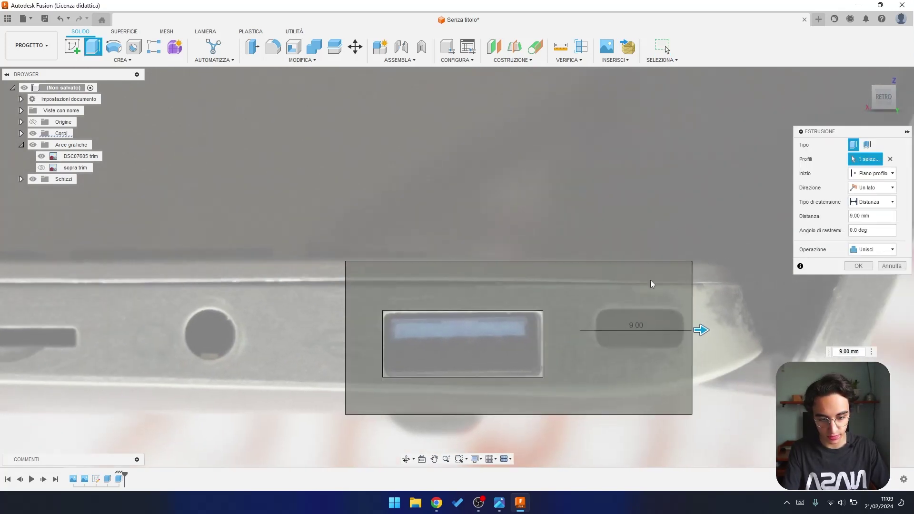
left_click_drag(703, 328, 739, 331)
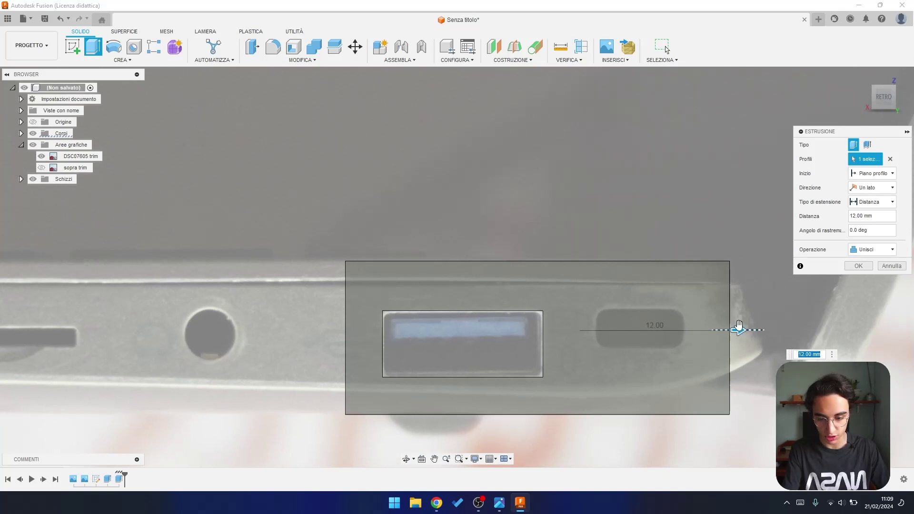
key("Return")
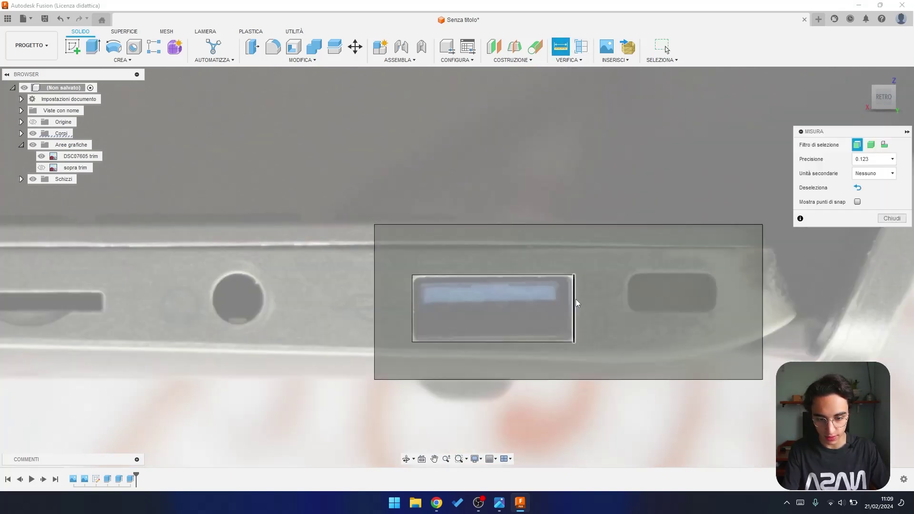
Step: Measure the 15 mm gap between the window's and frame's right edges
left_click(575, 299)
left_click(763, 307)
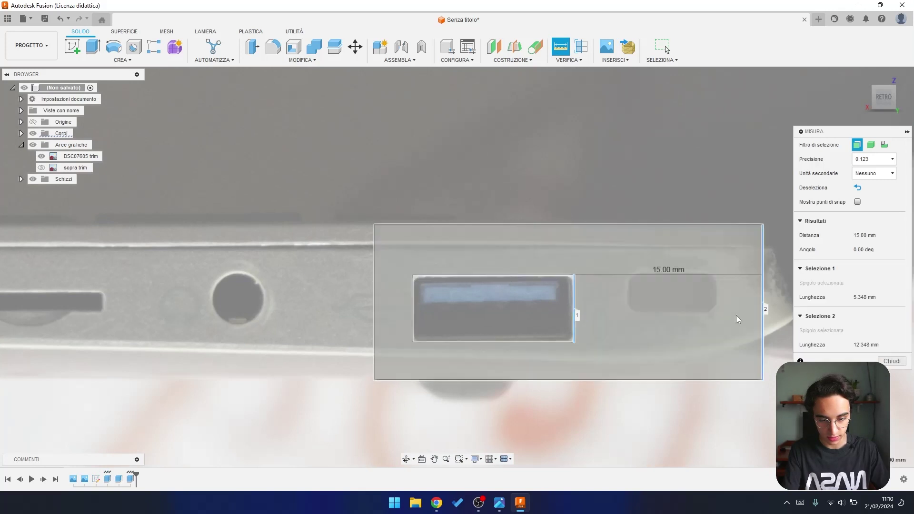
key("Escape")
Step: Extrude the frame's left end face outward by 6 mm, joined
middle_click_drag(479, 314, 388, 292, "shift")
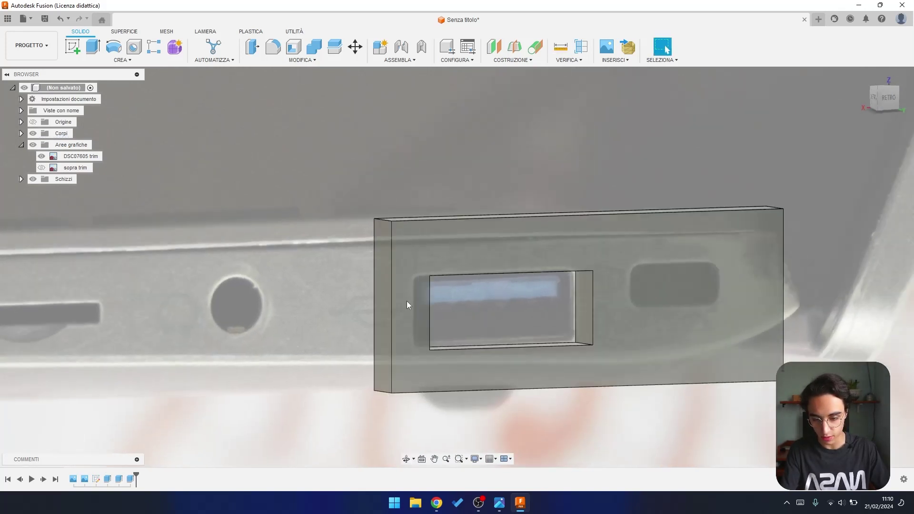
left_click(388, 293)
key("e")
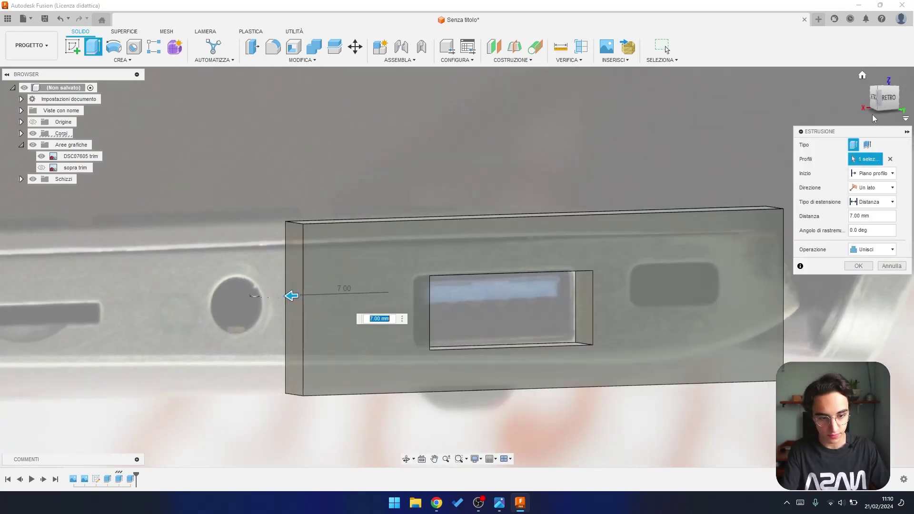
left_click(891, 103)
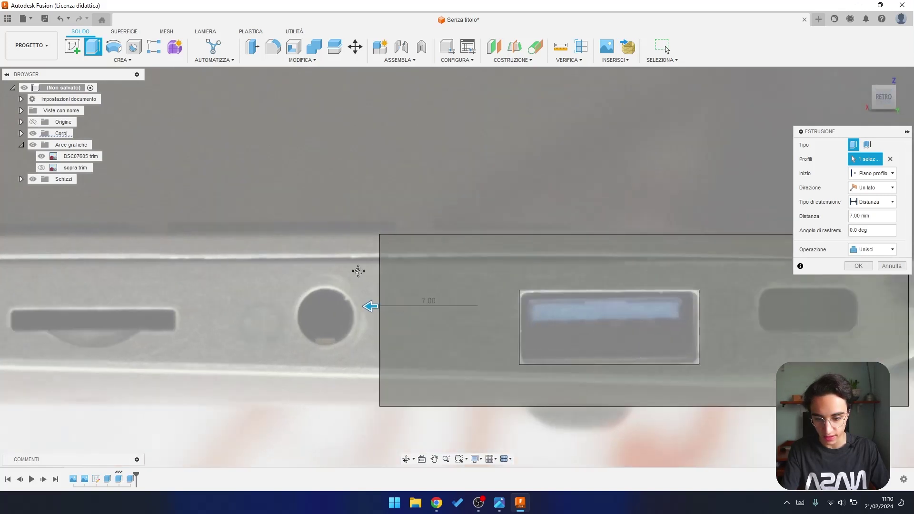
left_click_drag(321, 285, 321, 284)
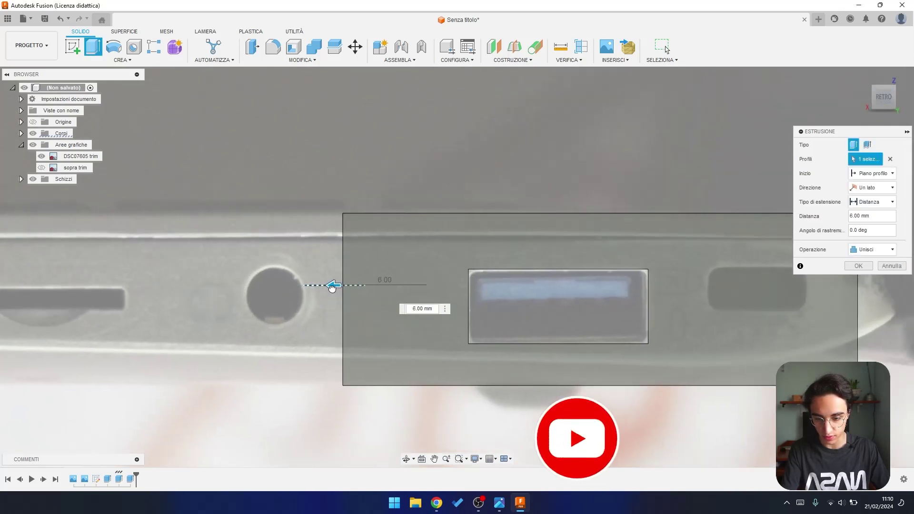
key("Return")
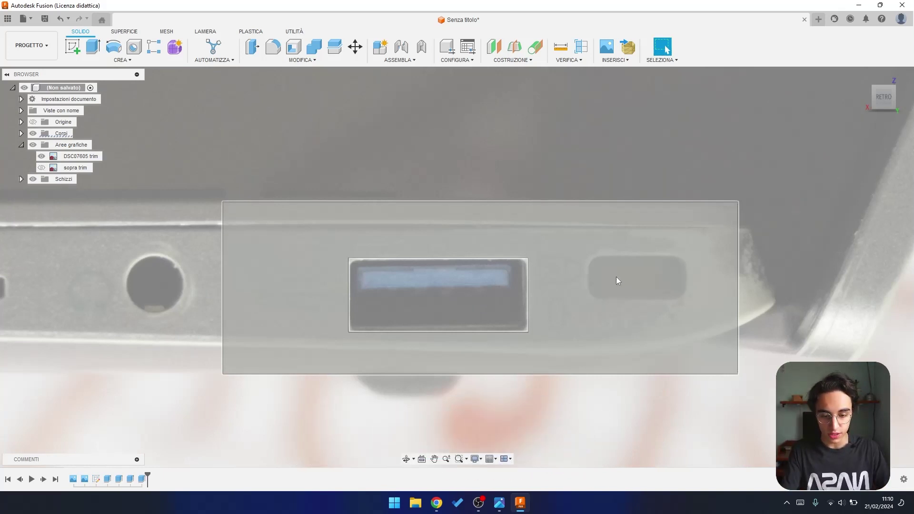
Step: Select the frame's front face and start a new sketch on it
scroll(616, 276, "up", 1)
scroll(624, 276, "up", 1)
left_click(619, 276)
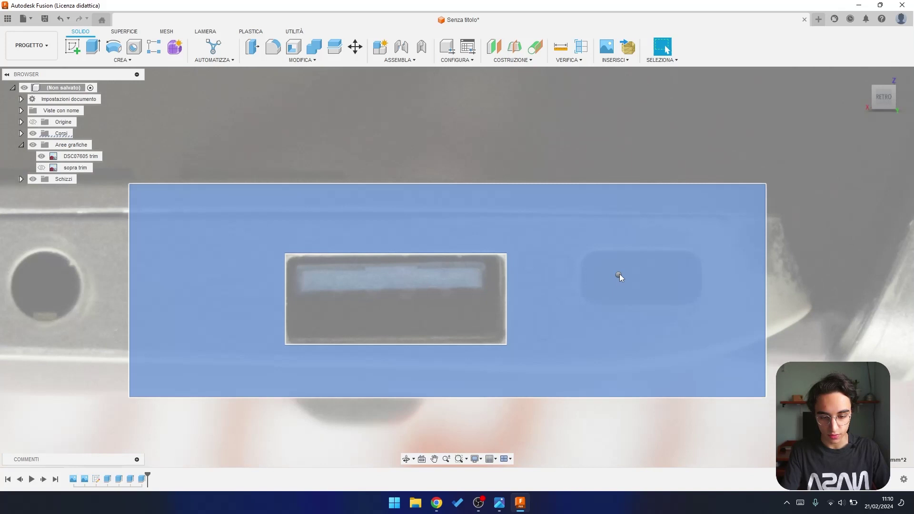
right_click(619, 275)
left_click(597, 341)
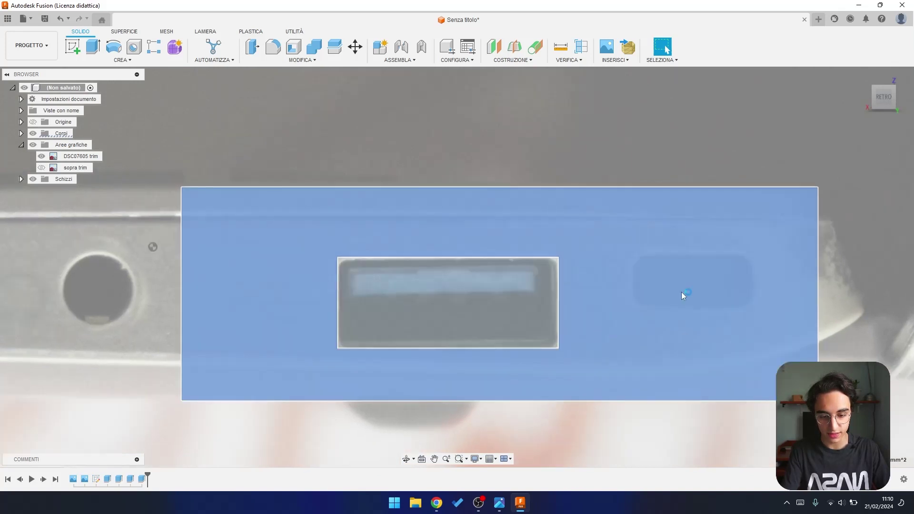
Step: Draw a rectangle over the smaller port on the frame face
key("r")
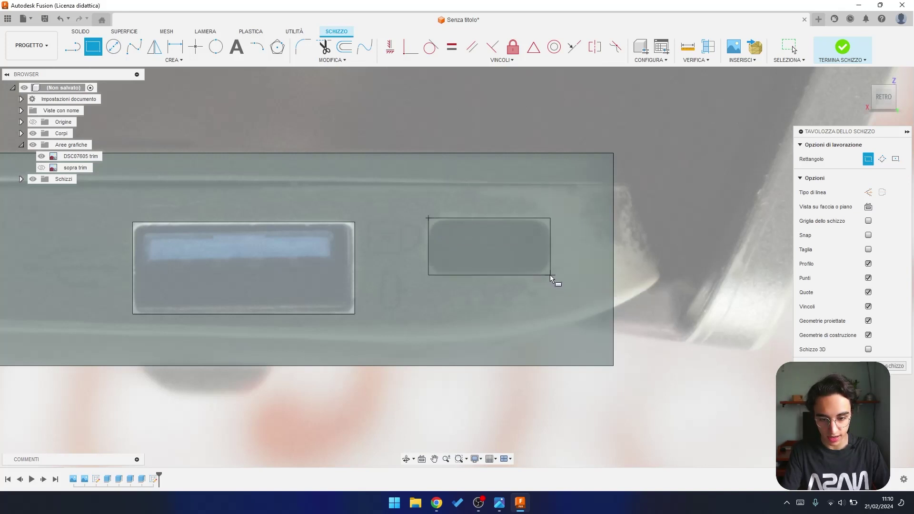
key("o")
left_click(550, 258)
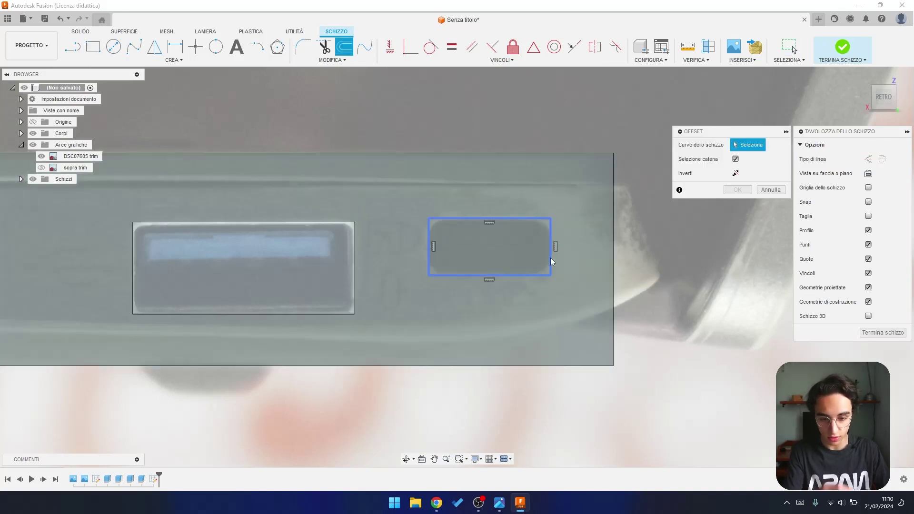
left_click_drag(533, 257, 543, 259)
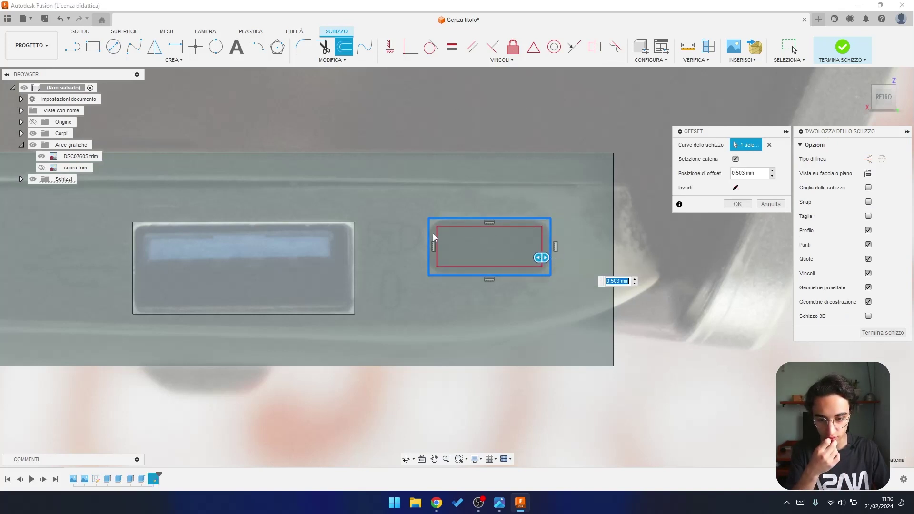
key("Return")
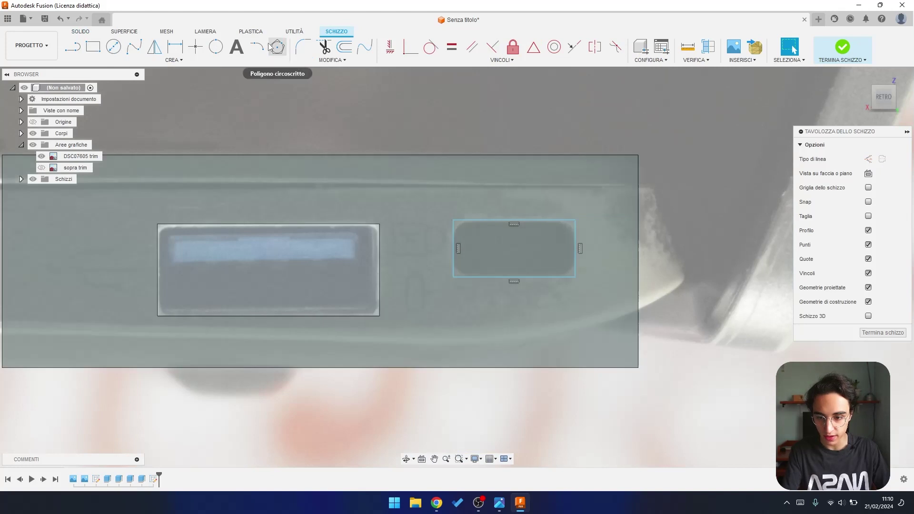
Step: Round the rectangle's corners with a 1.00 mm fillet
left_click(452, 219)
scroll(498, 247, "up", 2)
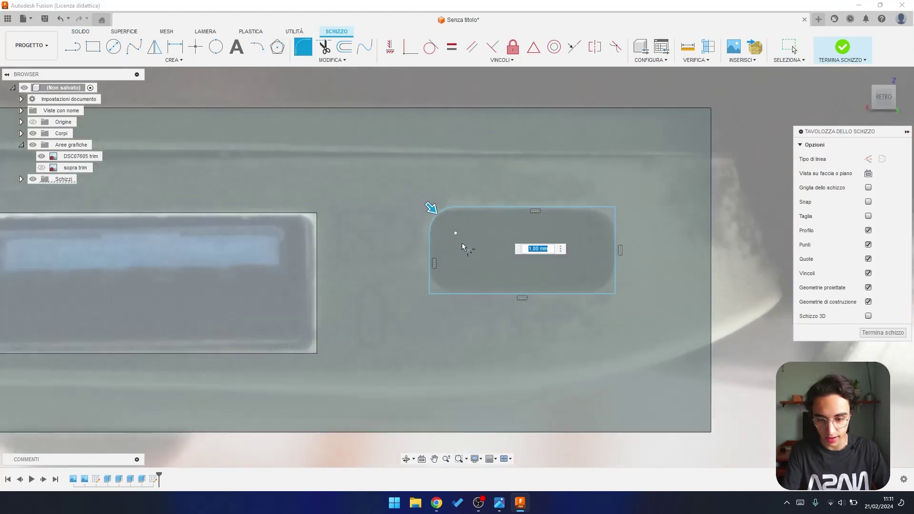
left_click(430, 295)
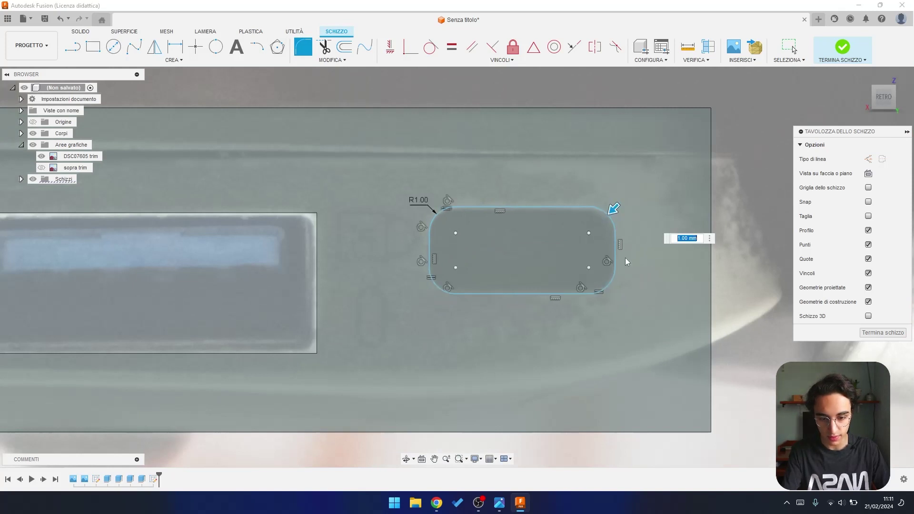
key("Return")
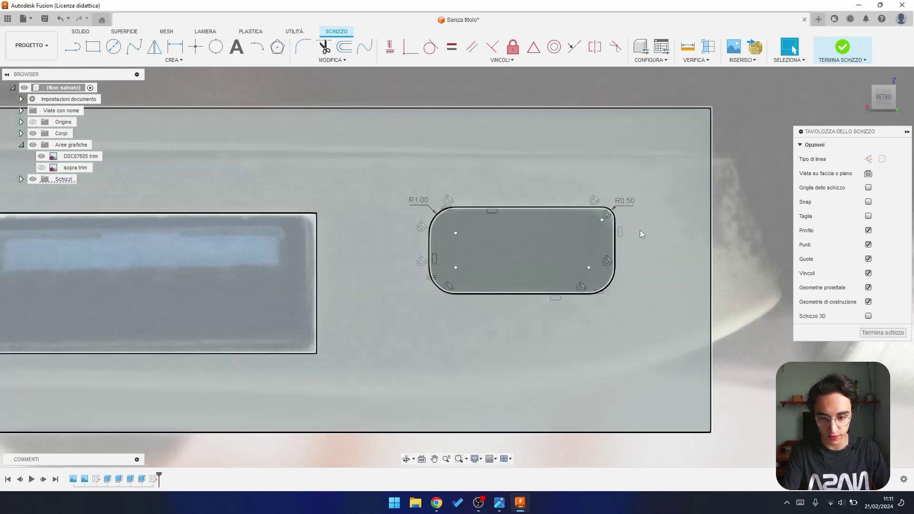
Step: Offset the rounded outline inward and select the inner profile for extrusion
key("o")
left_click(610, 225)
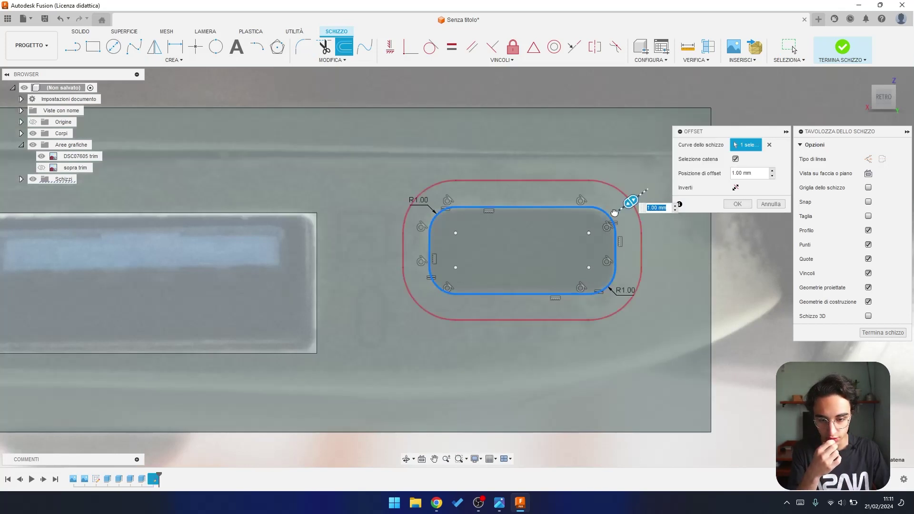
left_click_drag(615, 213, 600, 224)
type("-0.")
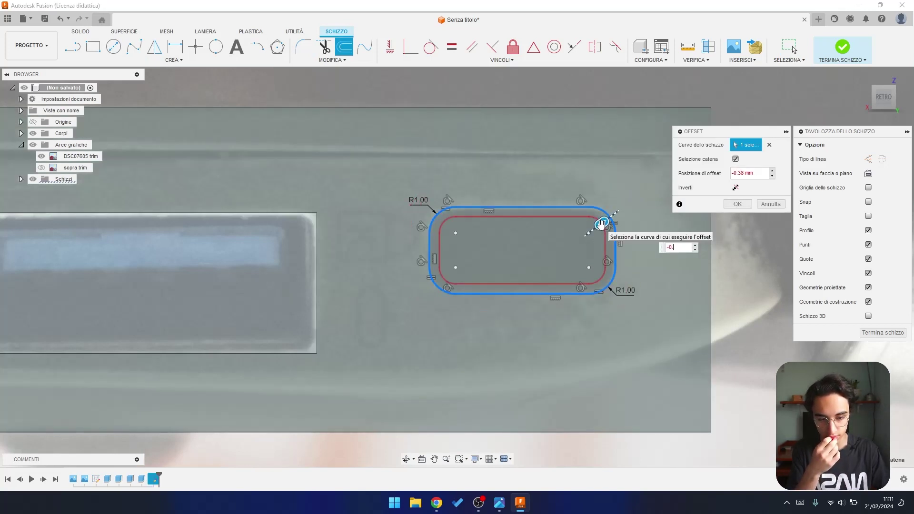
key("Return")
left_click(664, 241)
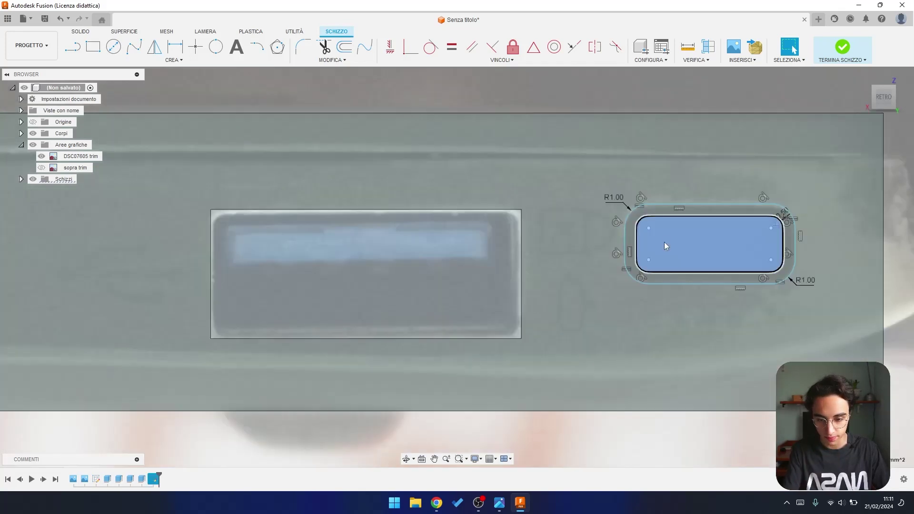
key("e")
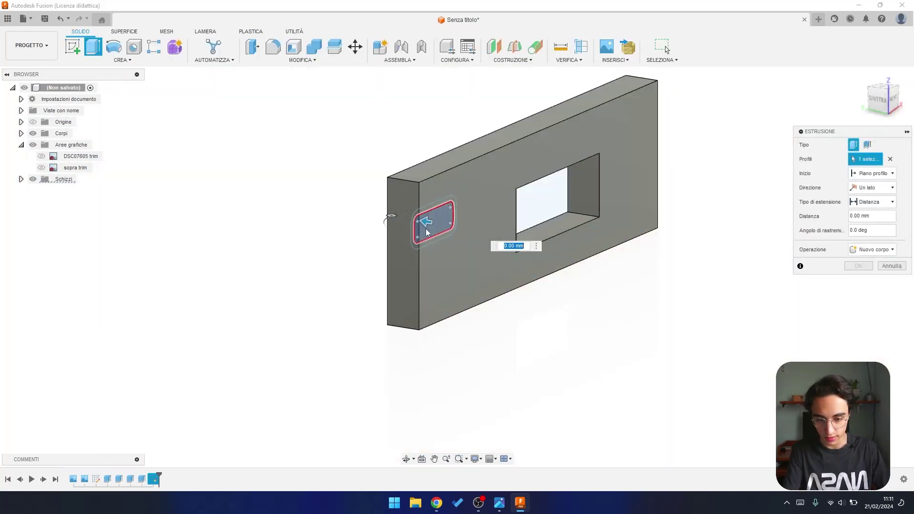
Step: Extrude the inner rounded profile 6 mm into the wall as a cut
left_click_drag(427, 223, 478, 244)
middle_click_drag(478, 243, 551, 362, "shift")
middle_click_drag(452, 318, 476, 267, "shift")
left_click_drag(476, 267, 483, 263)
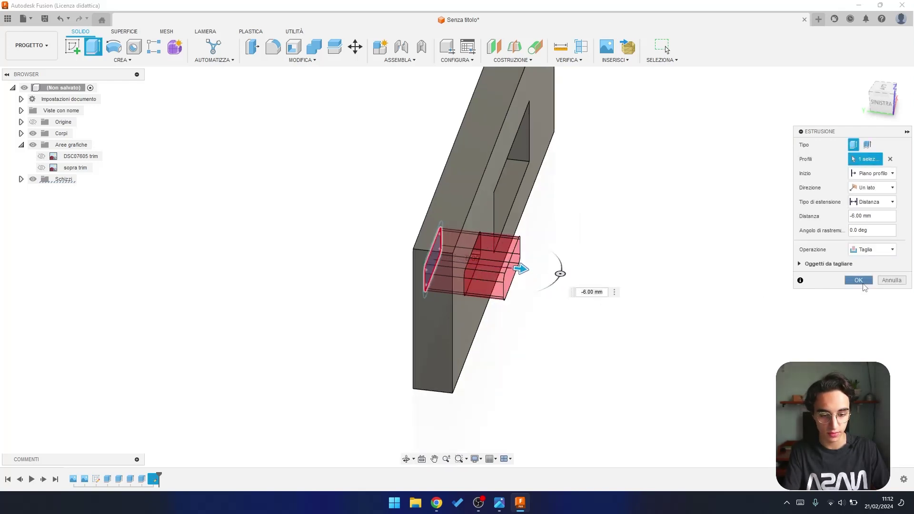
left_click(858, 280)
mouse_move(693, 286)
middle_mouse_down("shift")
mouse_move(597, 273)
mouse_move(661, 264)
middle_mouse_up("shift")
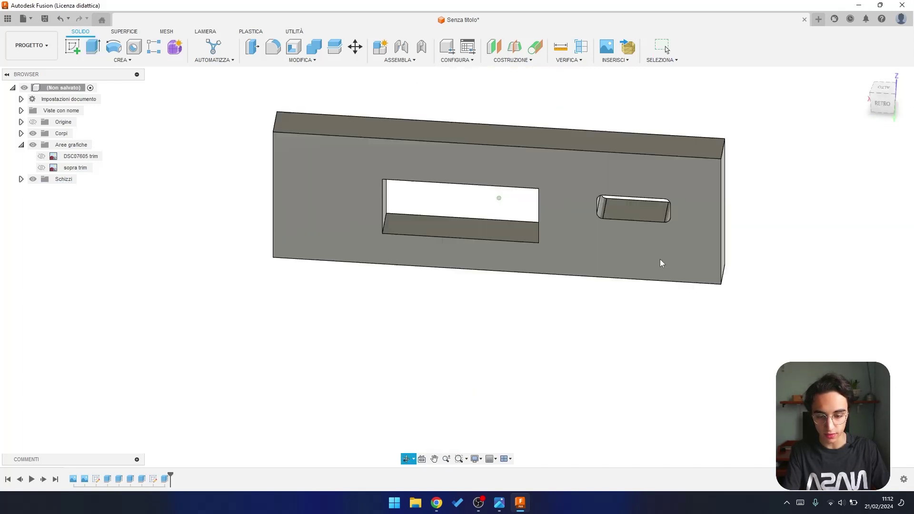
Step: Edit the Estrusione5 operation so the profile protrudes as a tab instead of a slot
left_click(163, 479)
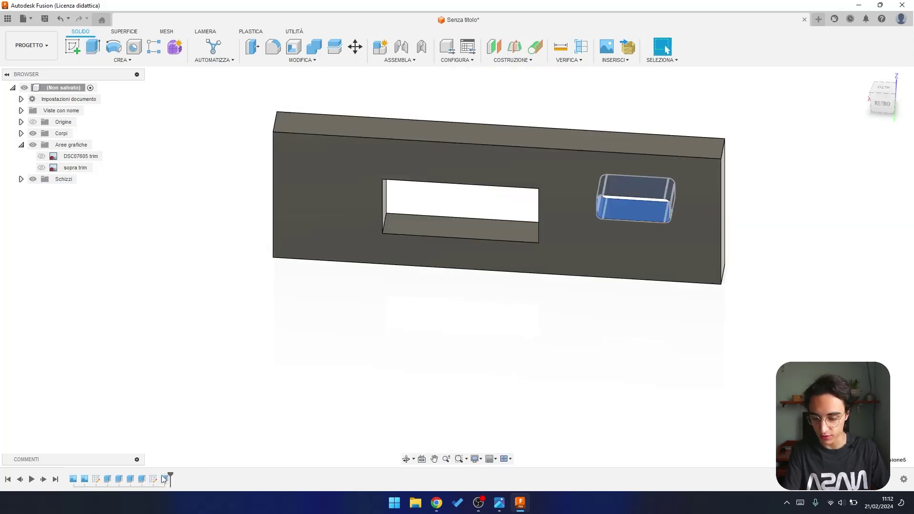
right_click(165, 482)
left_click(204, 376)
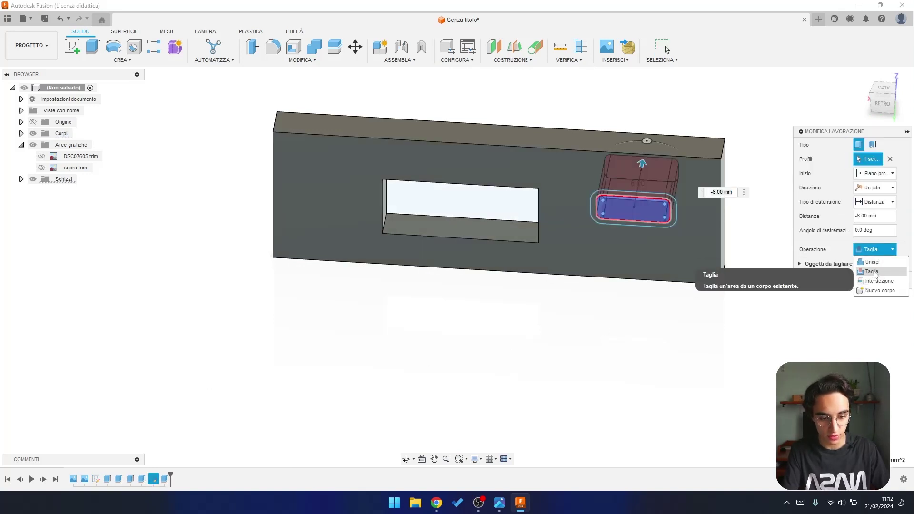
left_click(872, 271)
key("Return")
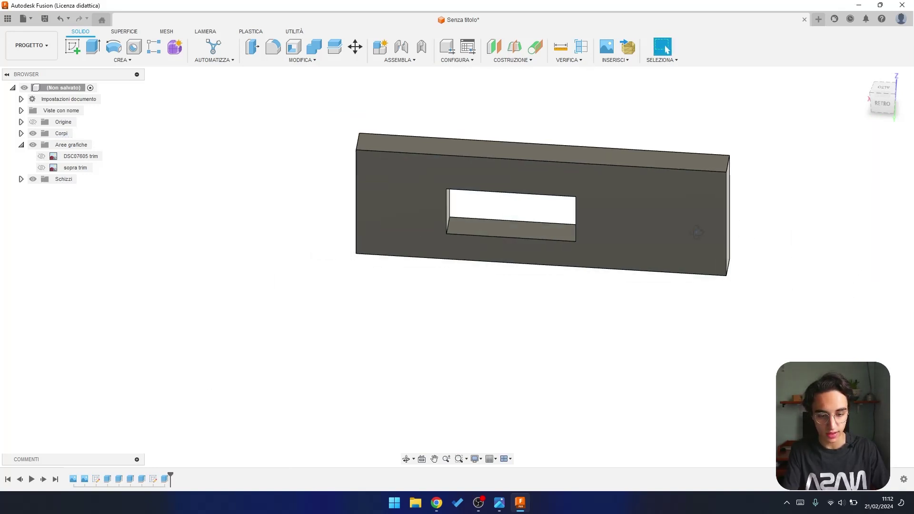
middle_click_drag(696, 231, 639, 224, "shift")
Step: Fillet the plate's four short end edges
scroll(532, 238, "up", 2)
scroll(502, 256, "up", 2)
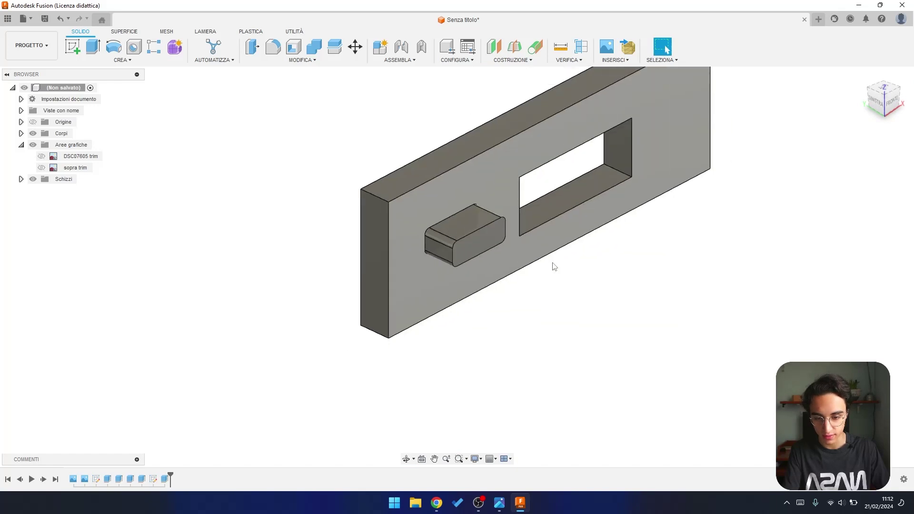
middle_click_drag(554, 267, 630, 266, "shift")
middle_click_drag(565, 267, 543, 264, "shift")
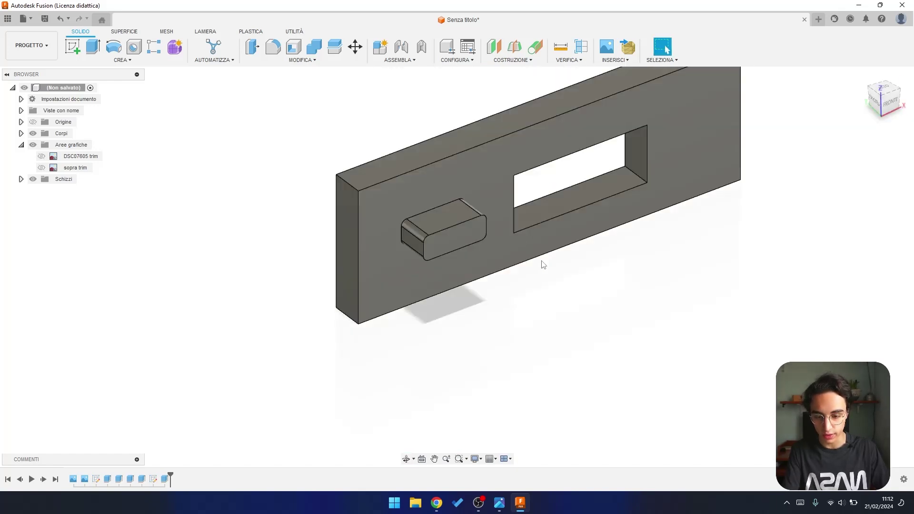
key("f")
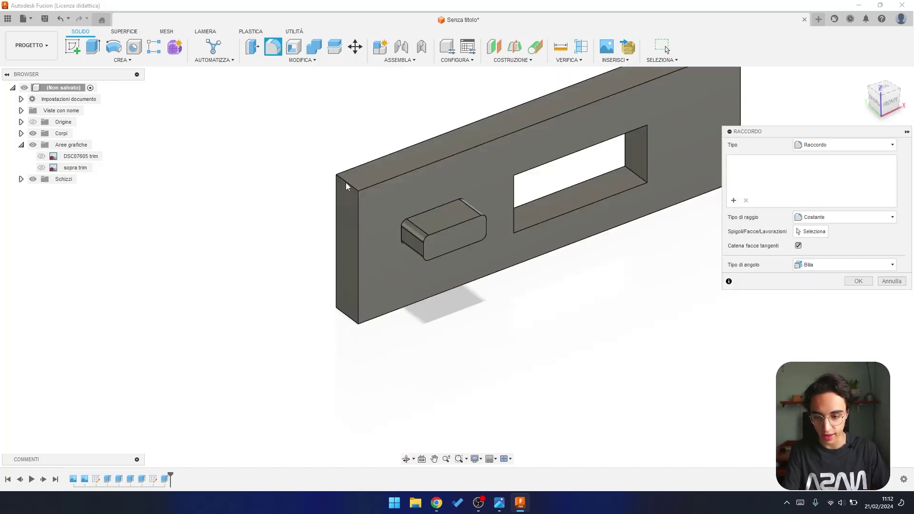
left_click(339, 180)
left_click(341, 319)
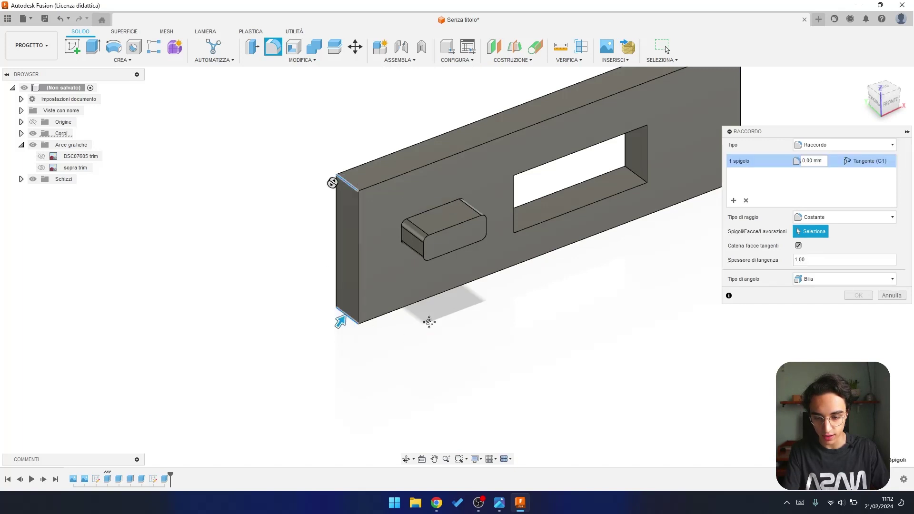
middle_click_drag(338, 180, 298, 193)
middle_click_drag(722, 183, 603, 188)
middle_click_drag(580, 121, 576, 165)
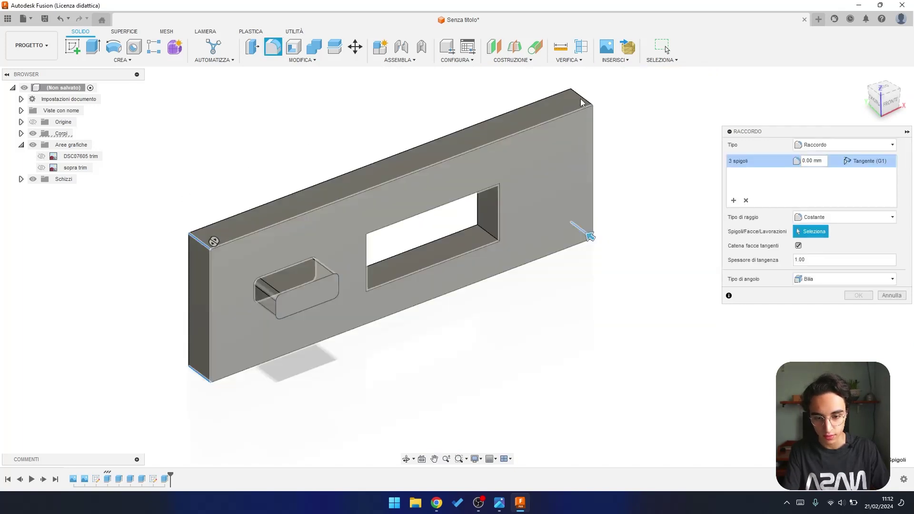
left_click(581, 101)
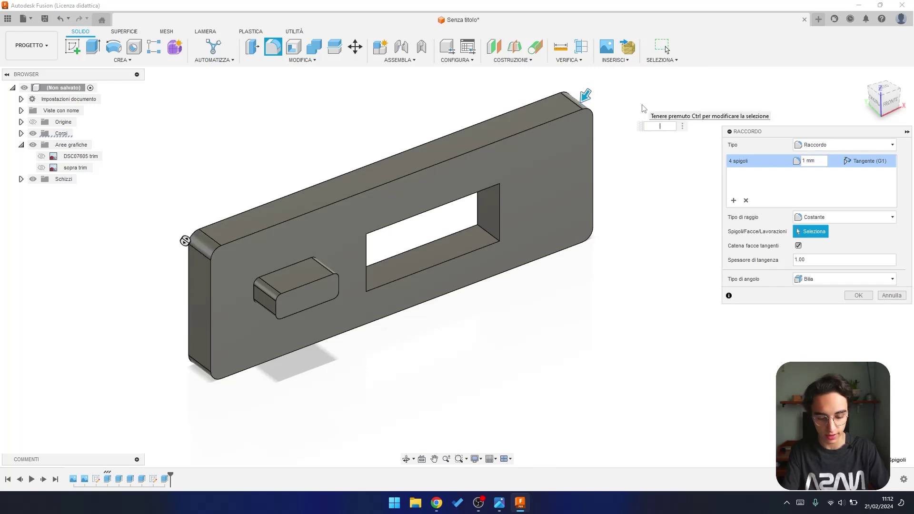
type("2")
key("Return")
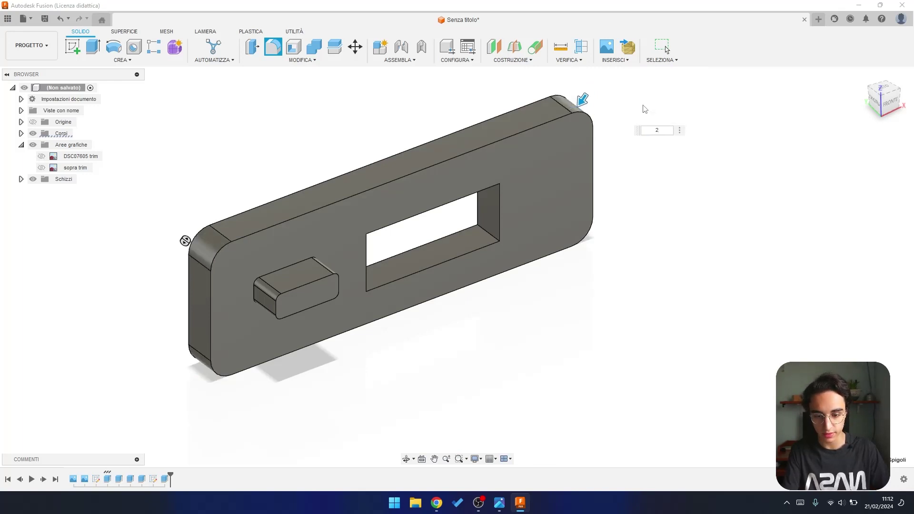
Step: Round the tab's front-face edges with a 0.5 mm fillet
mouse_move(644, 112)
middle_mouse_down("shift")
mouse_move(657, 145)
mouse_move(703, 128)
middle_mouse_up("shift")
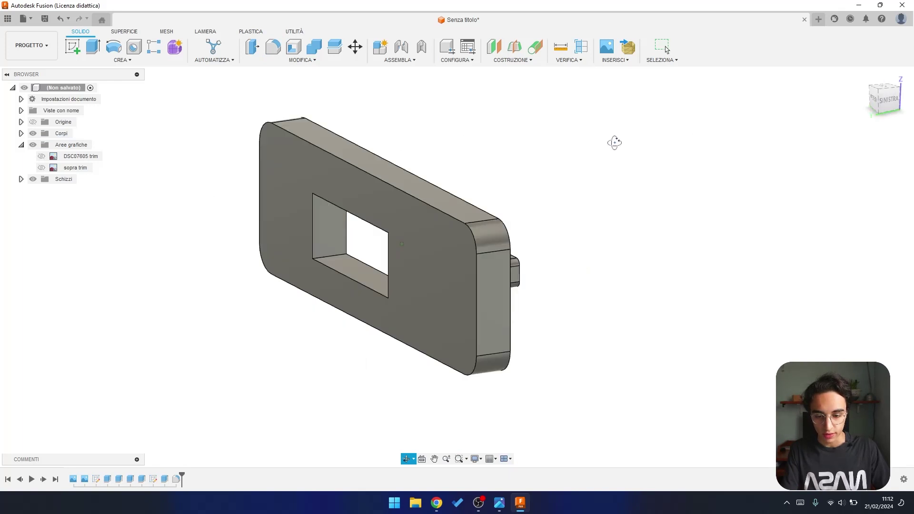
middle_click_drag(614, 142, 627, 144, "shift")
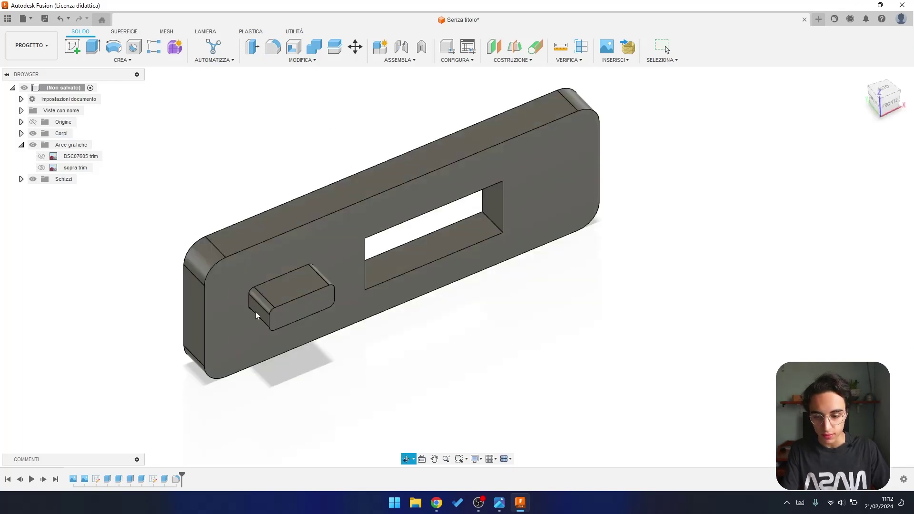
scroll(311, 294, "up", 2)
left_click(310, 294)
key("f")
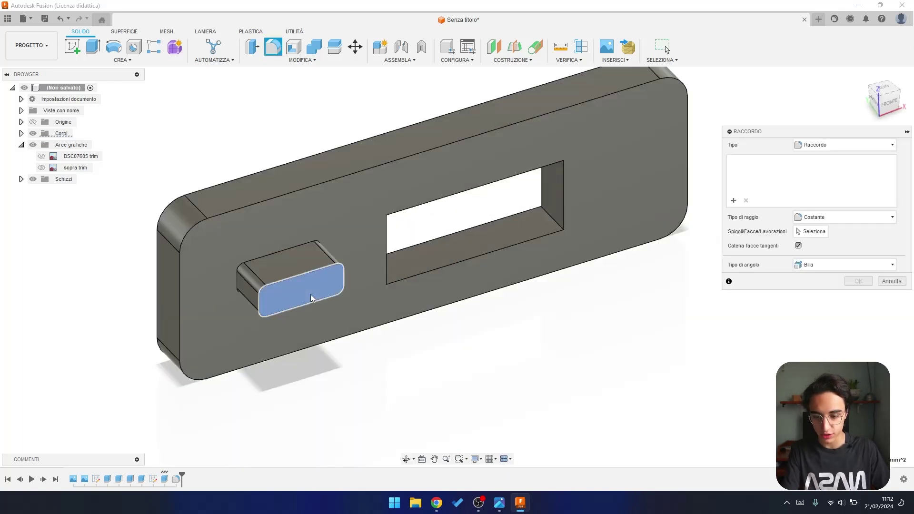
left_click(312, 298)
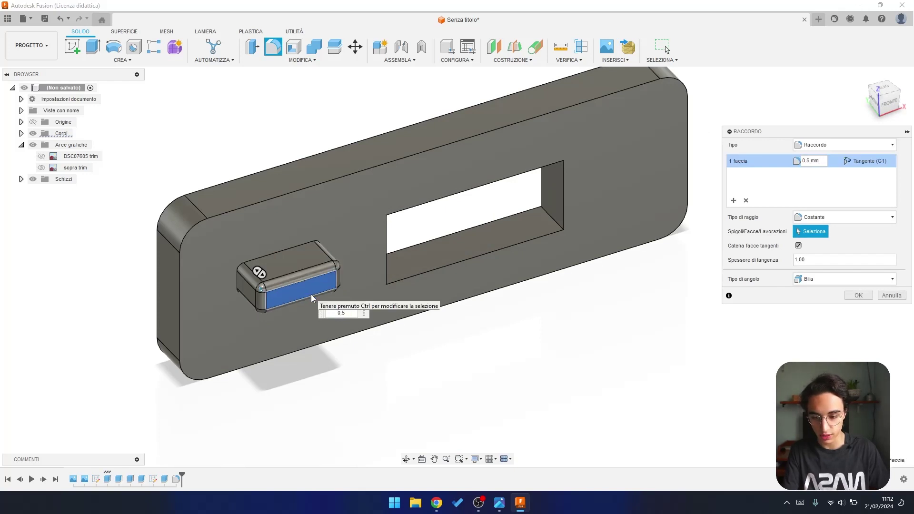
key("Return")
mouse_move(396, 350)
middle_mouse_down("shift")
mouse_move(505, 297)
mouse_move(511, 341)
middle_mouse_up("shift")
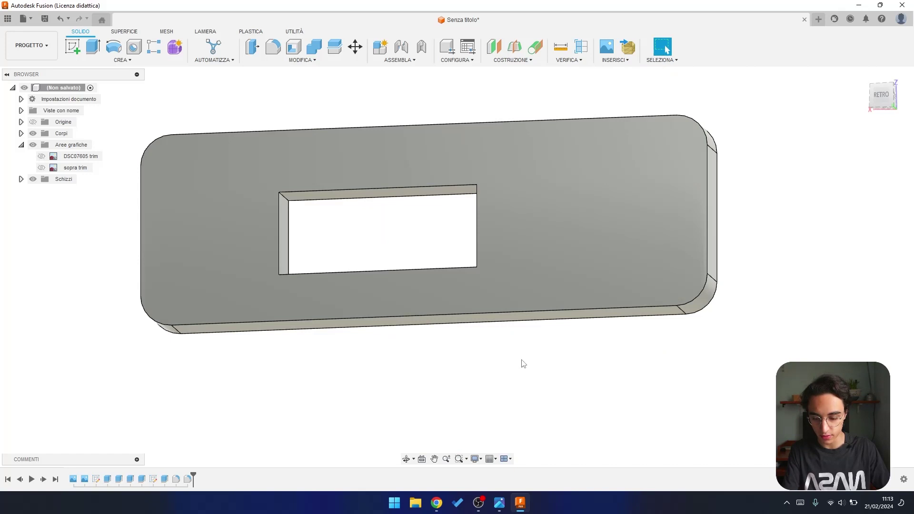
Step: Offset the four window faces by -0.5 mm to enlarge the opening
key("s")
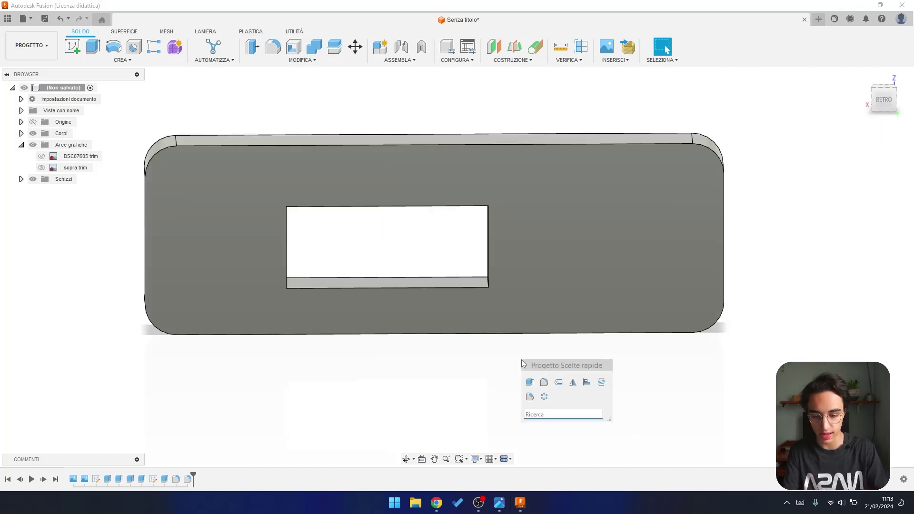
type("offse")
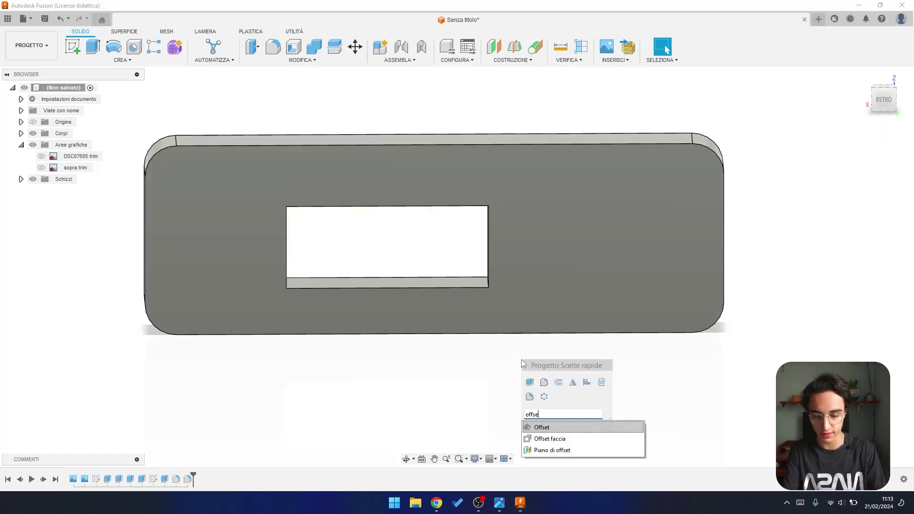
left_click(550, 438)
middle_click_drag(425, 388, 435, 255, "shift")
left_click(434, 260)
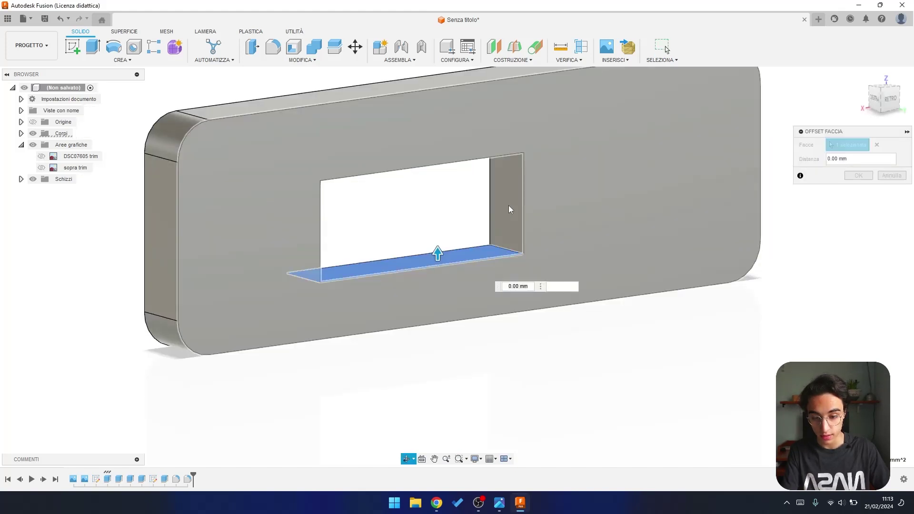
mouse_move(444, 293)
middle_mouse_down("shift")
mouse_move(360, 159)
mouse_move(300, 214)
mouse_move(344, 233)
middle_mouse_up("shift")
left_click(359, 151)
left_click(270, 216)
key("BackSpace")
type("-0.5")
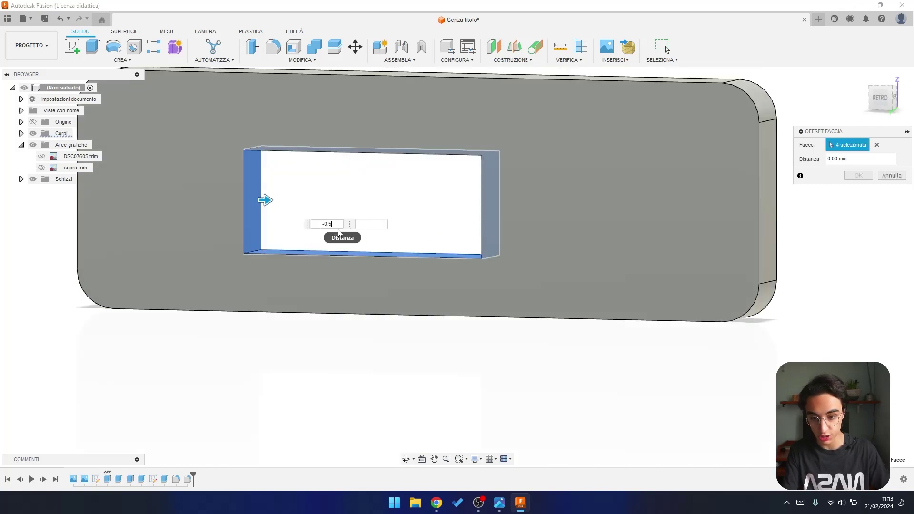
key("Return")
Step: Turn on the DSC07605 trim port photo canvas behind the part
left_click(41, 167)
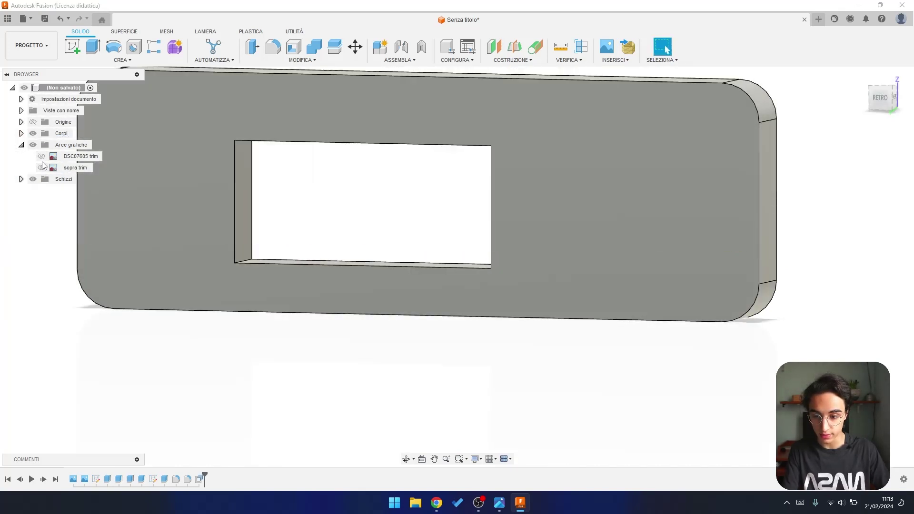
left_click(42, 156)
scroll(266, 345, "down", 1)
scroll(265, 344, "down", 1)
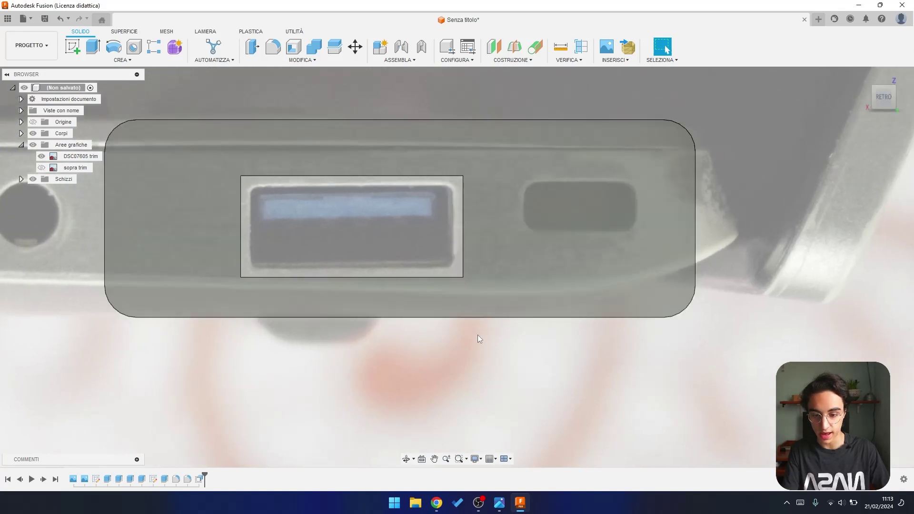
scroll(478, 334, "down", 2)
scroll(478, 330, "down", 2)
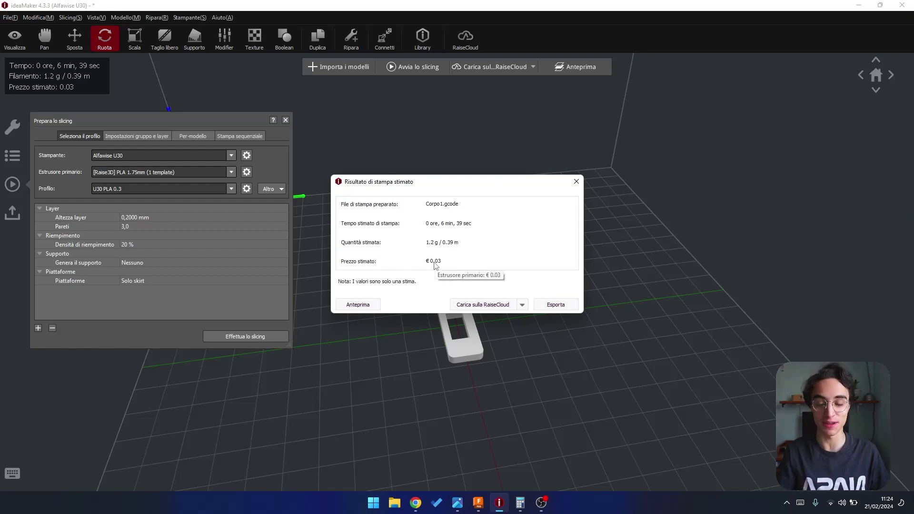
Step: Export the sliced file as Corpo1.gcode to Unità USB (D:)
left_click(561, 307)
left_click(375, 252)
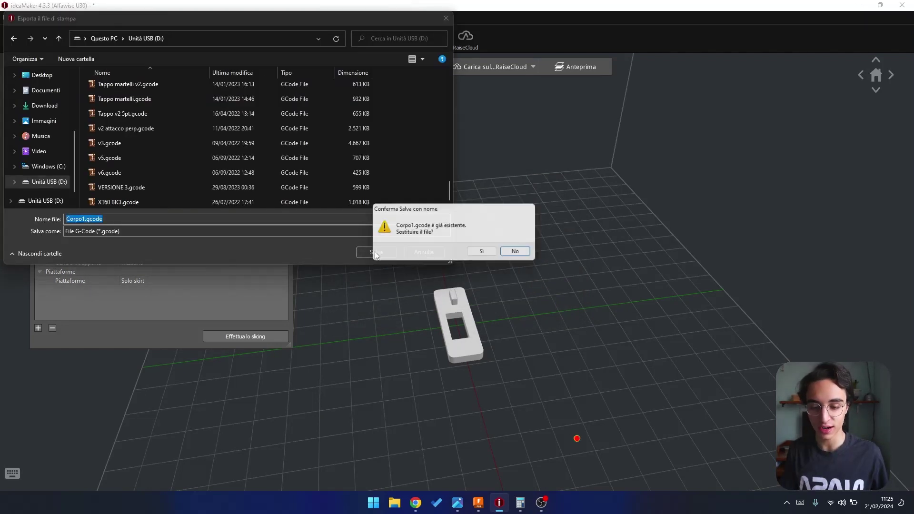